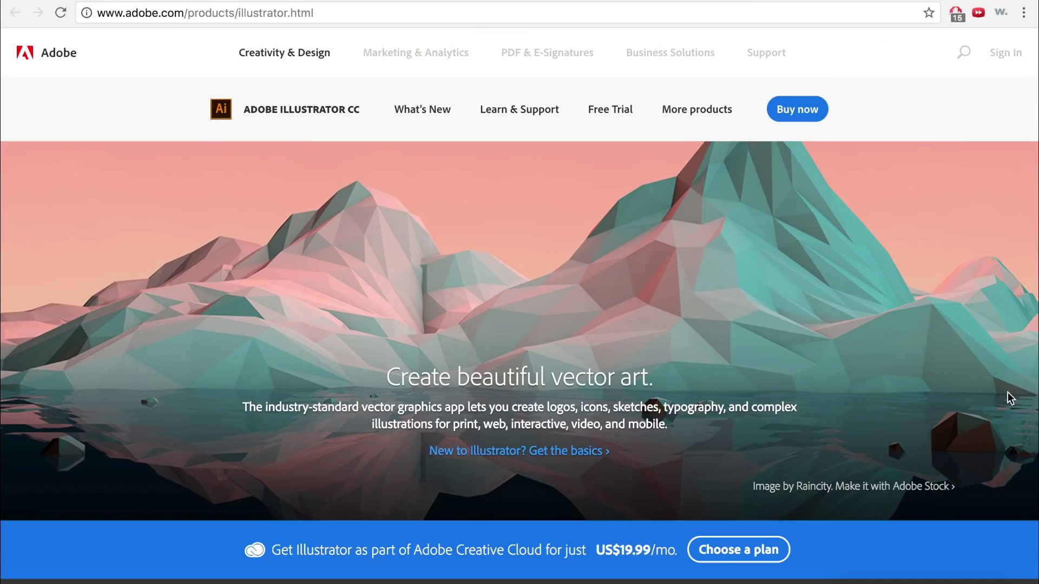
# Scroll Adobe's Illustrator page past the US$19.99/mo. Choose a plan banner to the feature thumbnails
pyautogui.scroll(-3, 1010, 398)
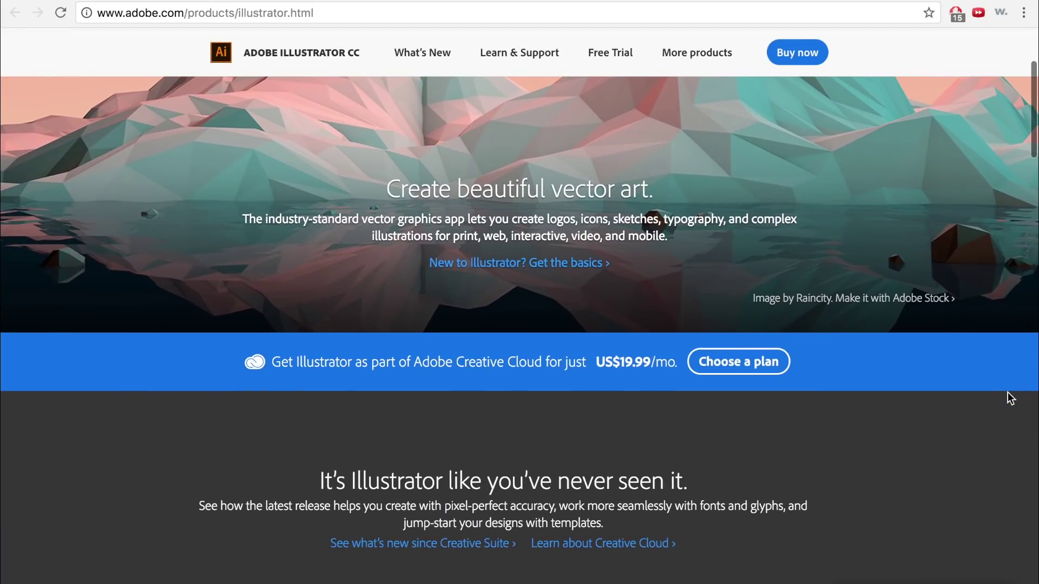
pyautogui.scroll(-3, 1010, 398)
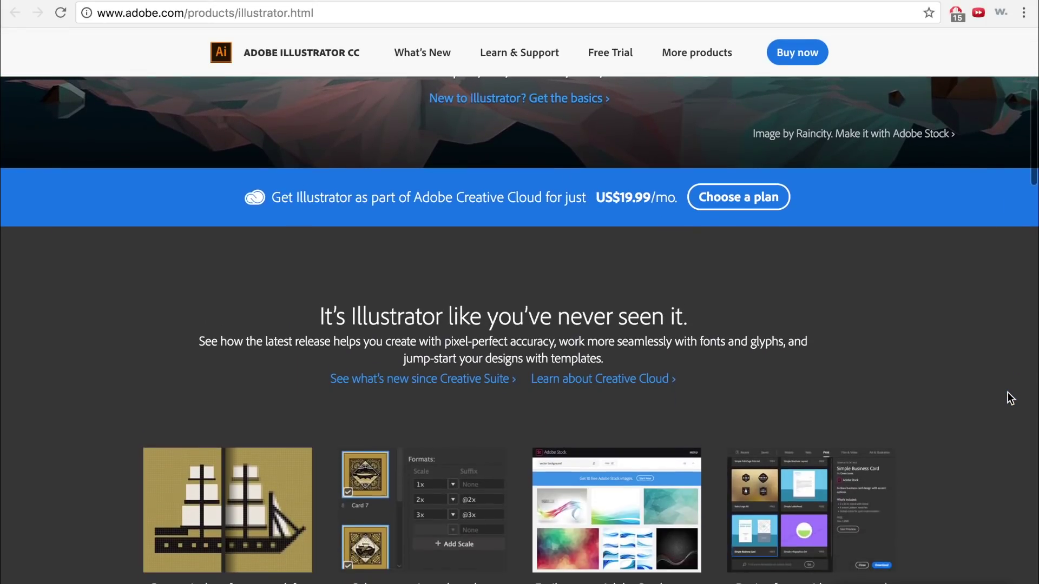
pyautogui.scroll(-3, 1009, 399)
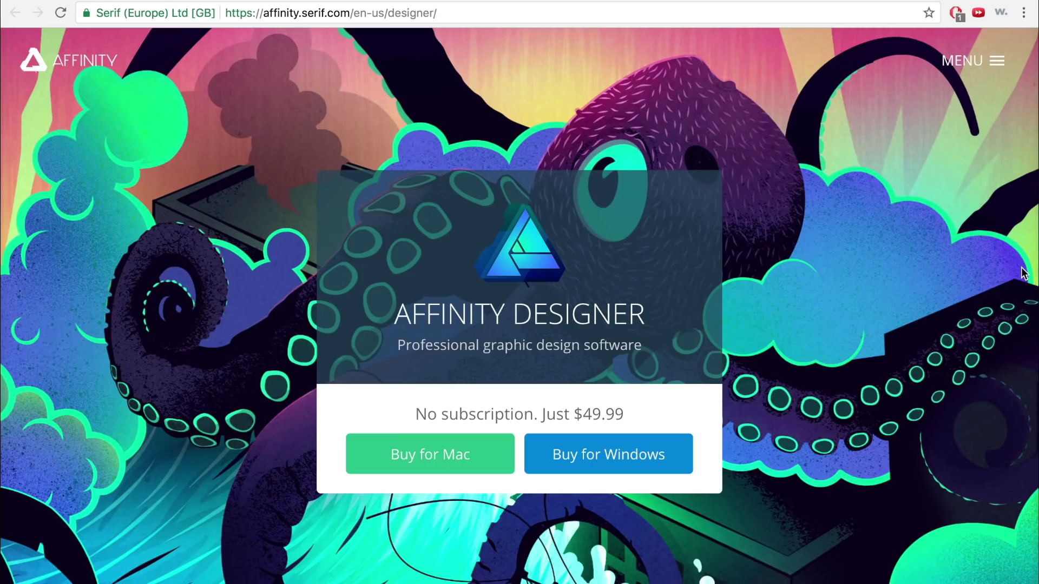
# Scroll the Affinity Designer page from the $49.99 buy box down to 'Imagined by designers'
pyautogui.scroll(-3, 1024, 274)
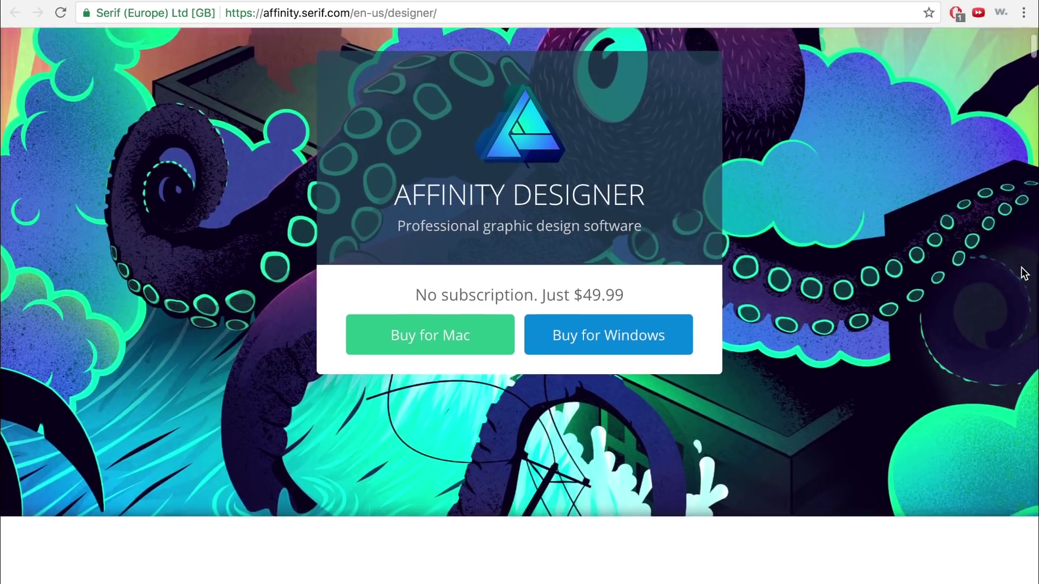
pyautogui.scroll(-3, 1024, 273)
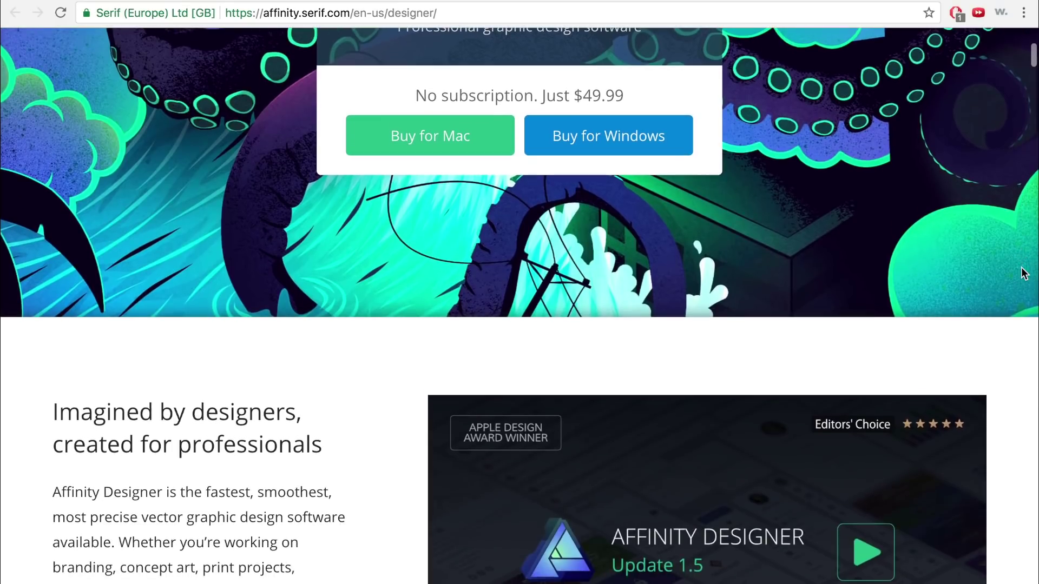
pyautogui.scroll(-4, 1024, 273)
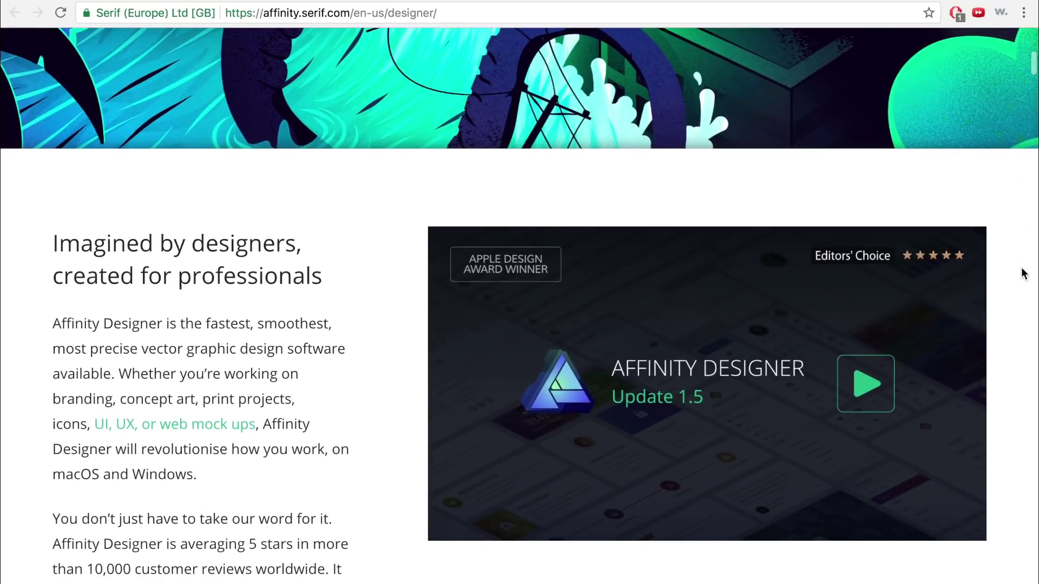
pyautogui.scroll(-2, 1024, 273)
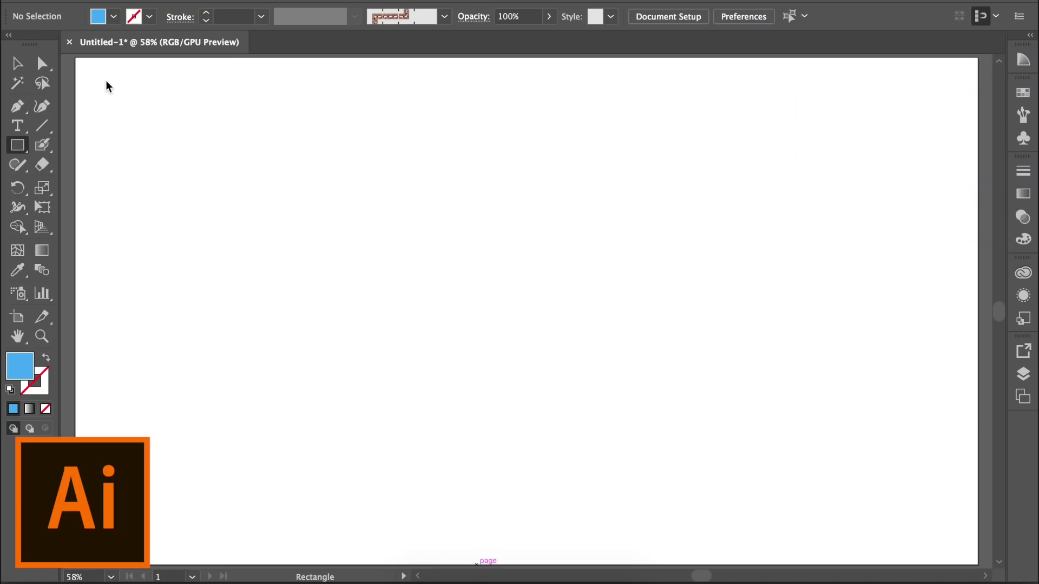
# Draw a blue square near the top left and a blue circle below it
pyautogui.moveTo(106, 82); pyautogui.dragTo(298, 272)
pyautogui.moveTo(17, 145); pyautogui.dragTo(65, 185)
pyautogui.moveTo(115, 298); pyautogui.dragTo(279, 463)
# Paint a smiley face with the Blob Brush: two arch eyes and a smiling mouth
pyautogui.hotkey('shift', 'b')
pyautogui.moveTo(338, 211); pyautogui.dragTo(407, 207)
pyautogui.moveTo(439, 204); pyautogui.dragTo(503, 200)
pyautogui.moveTo(320, 289); pyautogui.dragTo(559, 252)
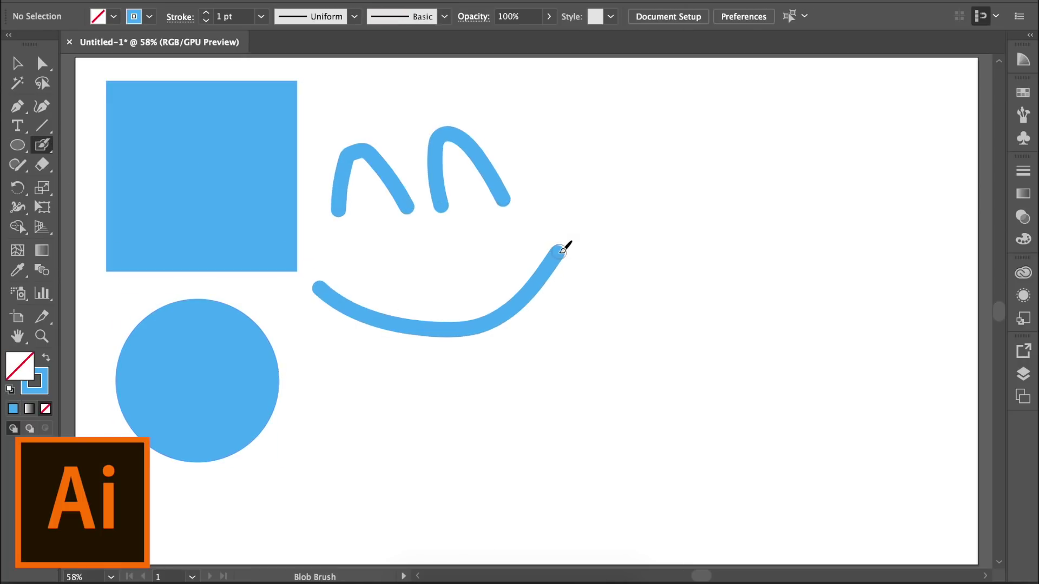
# Start a curved path with the Pen tool in the lower right, adding rising and dipping anchors
pyautogui.press('p')
pyautogui.click(576, 476)
pyautogui.moveTo(653, 391); pyautogui.dragTo(697, 391)
pyautogui.moveTo(725, 462); pyautogui.dragTo(768, 462)
pyautogui.moveTo(767, 325); pyautogui.dragTo(851, 334)
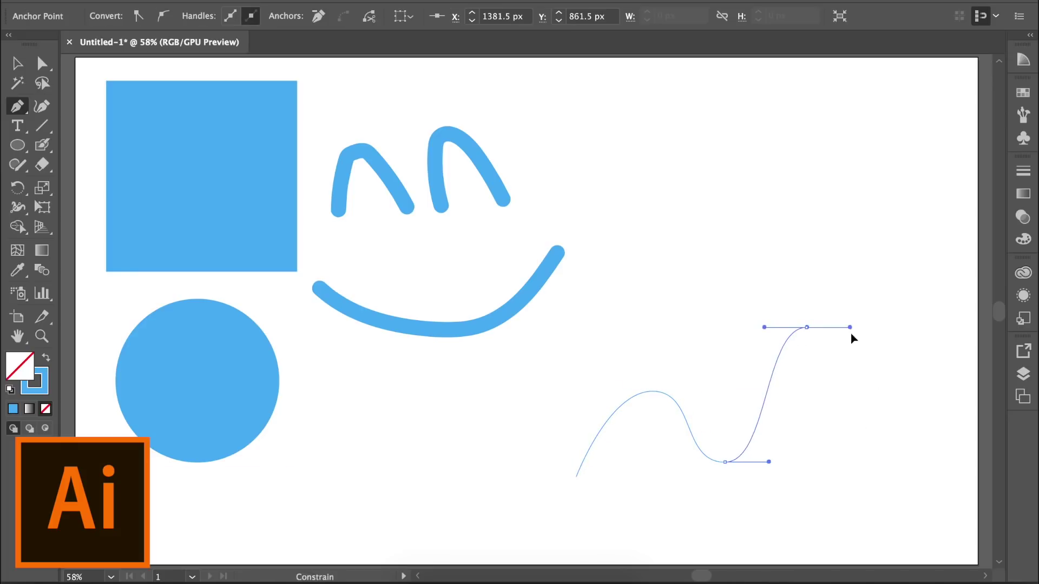
# Finish the wavy path, then move the blue square to the upper right and shrink it
pyautogui.moveTo(860, 480); pyautogui.dragTo(916, 482)
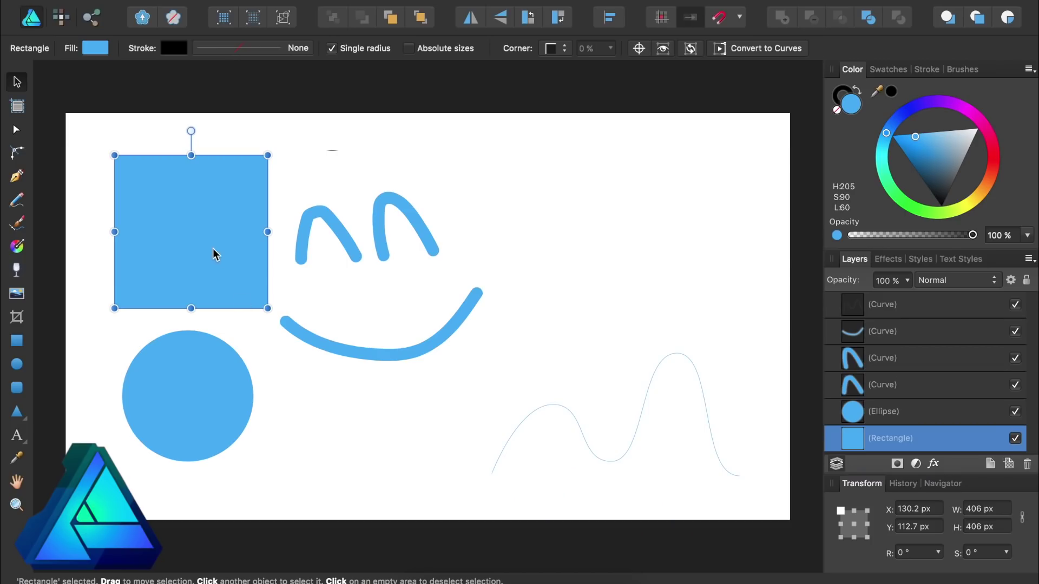
pyautogui.moveTo(215, 252); pyautogui.dragTo(683, 244)
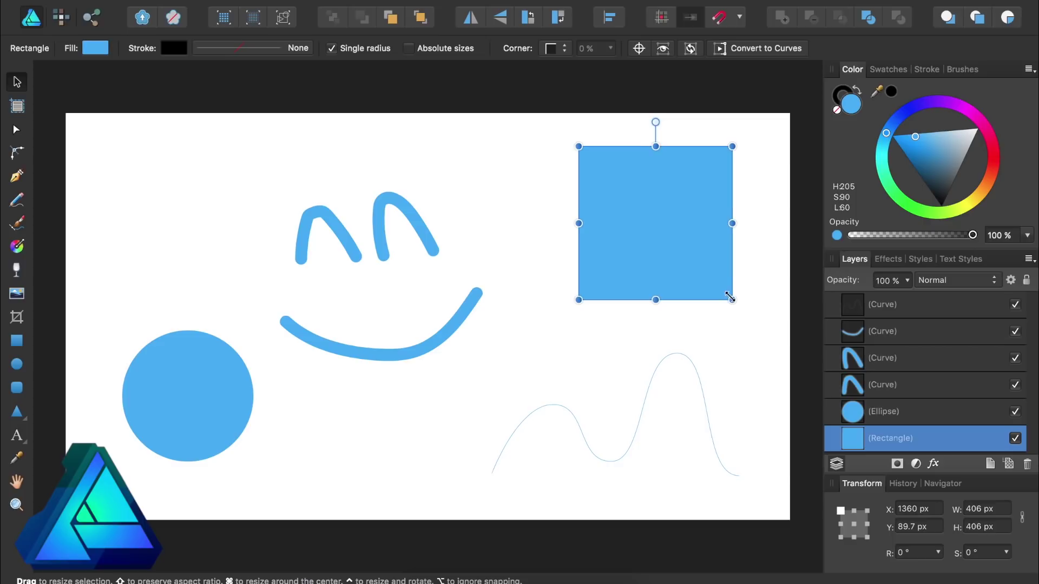
pyautogui.moveTo(732, 300); pyautogui.dragTo(654, 222)
# Reshape the wavy curve's nodes and handles, and round the triangle's corners to 142 px
pyautogui.press('a')
pyautogui.click(578, 424)
pyautogui.moveTo(553, 404); pyautogui.dragTo(545, 333)
pyautogui.moveTo(611, 462); pyautogui.dragTo(594, 503)
pyautogui.moveTo(739, 476); pyautogui.dragTo(745, 414)
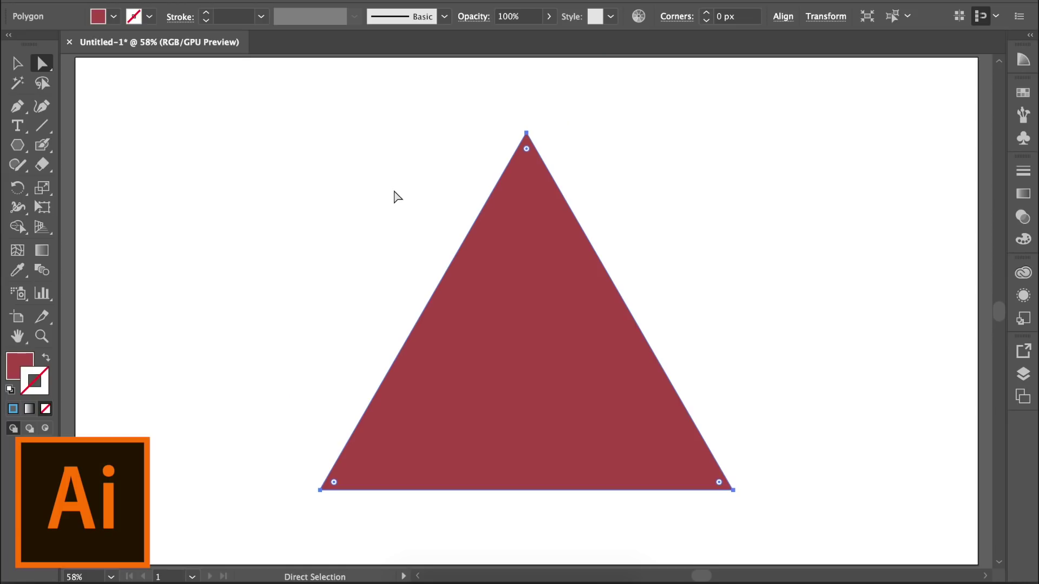
pyautogui.moveTo(527, 150); pyautogui.dragTo(534, 190)
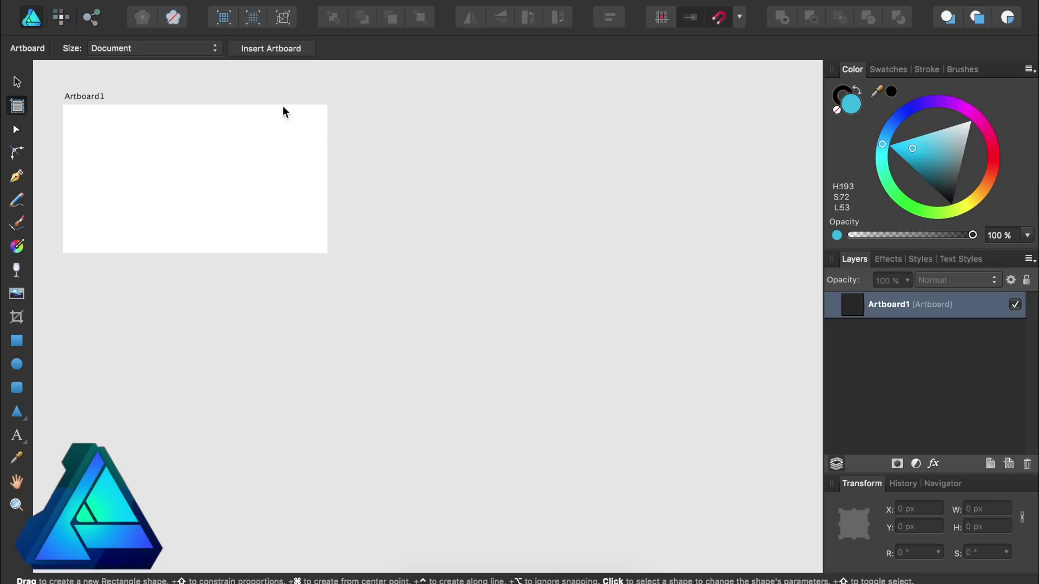
# Add two artboards beside Artboard1 and drag out a large artboard below them
pyautogui.click(268, 48)
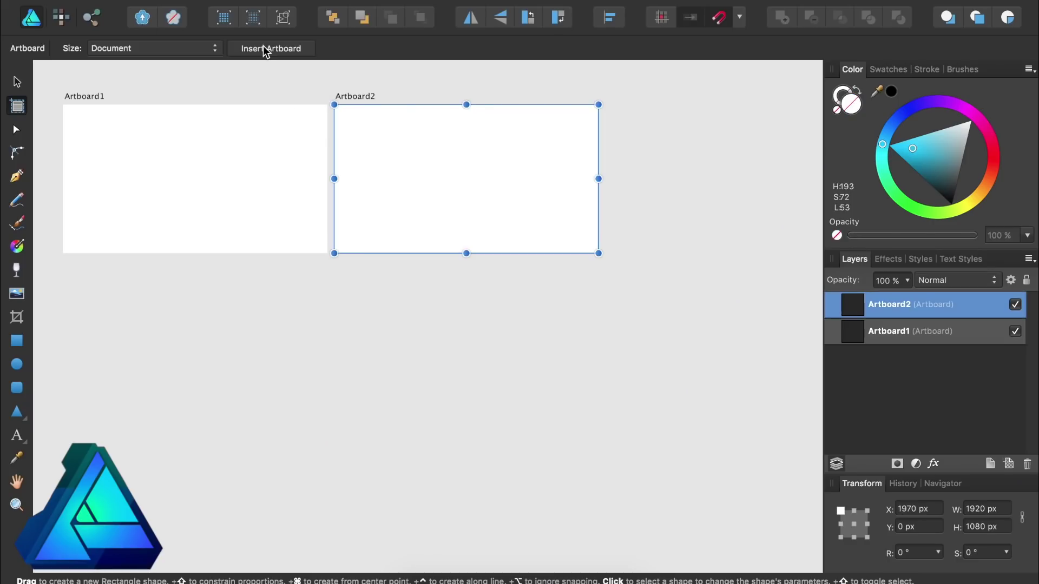
pyautogui.click(268, 48)
pyautogui.moveTo(69, 280); pyautogui.dragTo(763, 524)
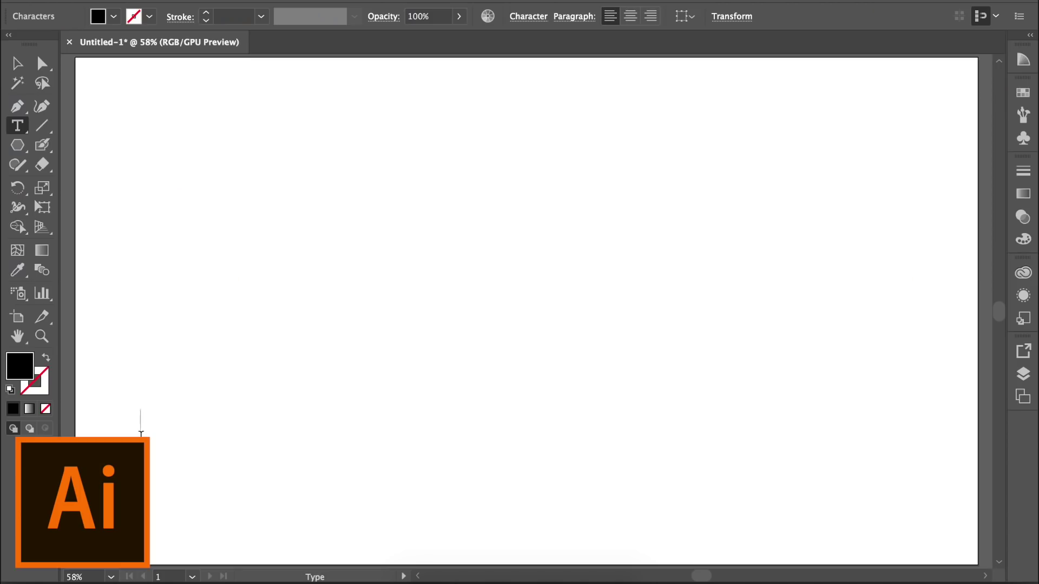
# Type 'Hello world!' and scale the text up about three times
pyautogui.write('Hello world!')
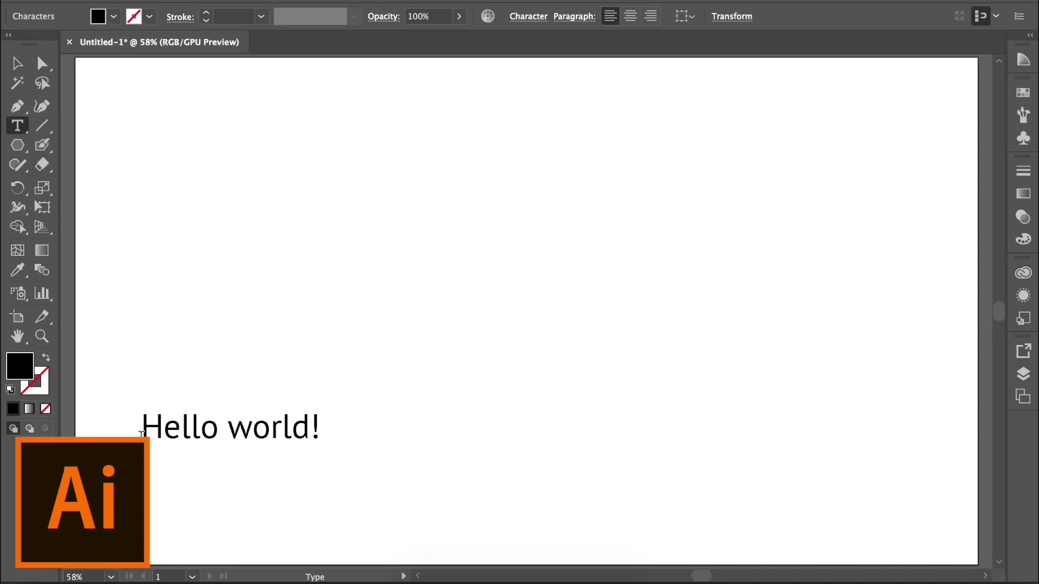
pyautogui.press('Escape')
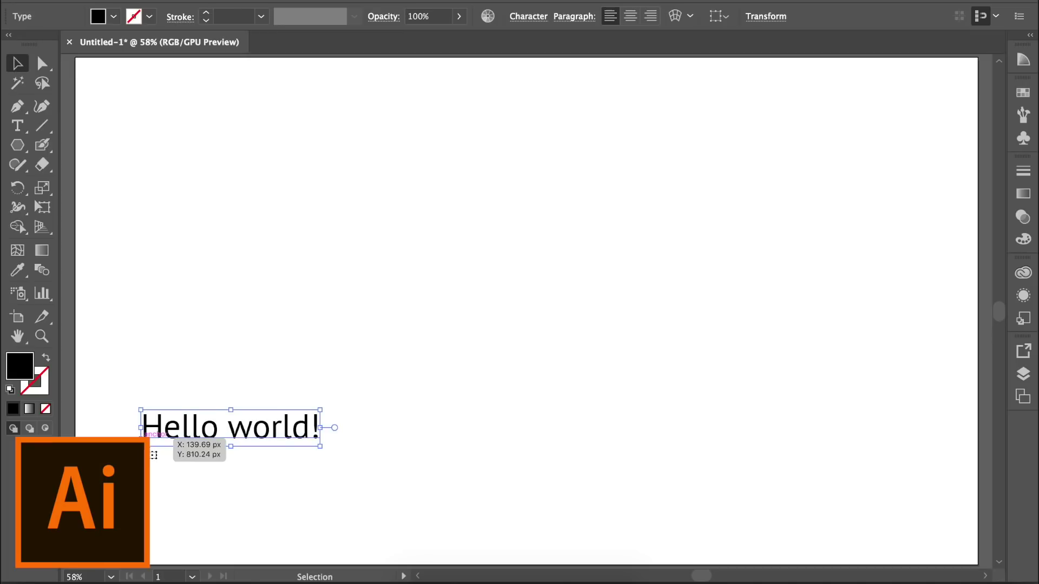
pyautogui.moveTo(318, 448); pyautogui.dragTo(679, 550)
# Set the text in Rockwell, tracking 200 then -100, and repeat 'Hello world!' around a circle path
pyautogui.click(528, 16)
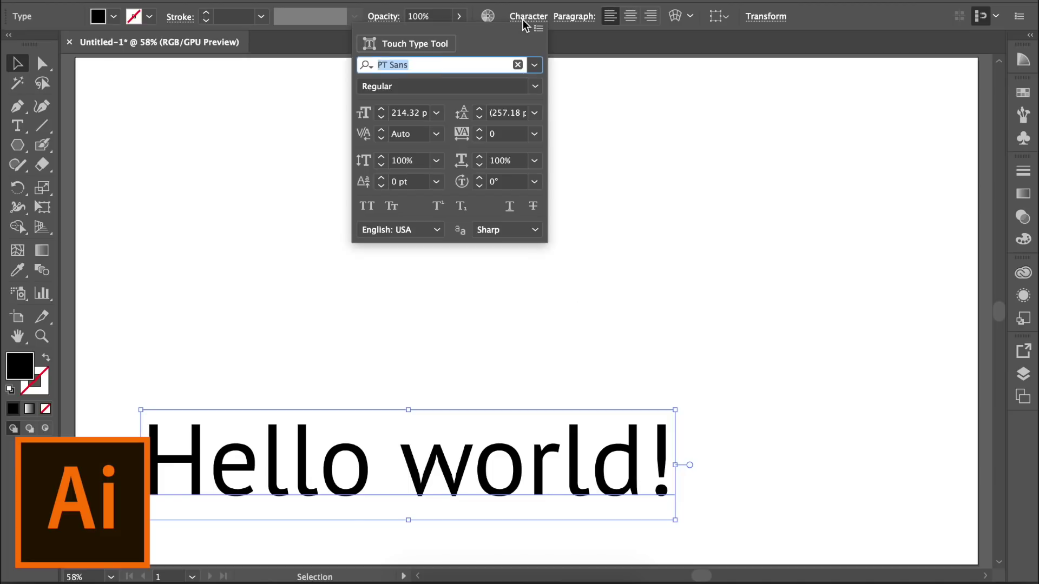
pyautogui.press('Down')
pyautogui.press('Down')
pyautogui.press('Down')
pyautogui.press('Down')
pyautogui.press('Down')
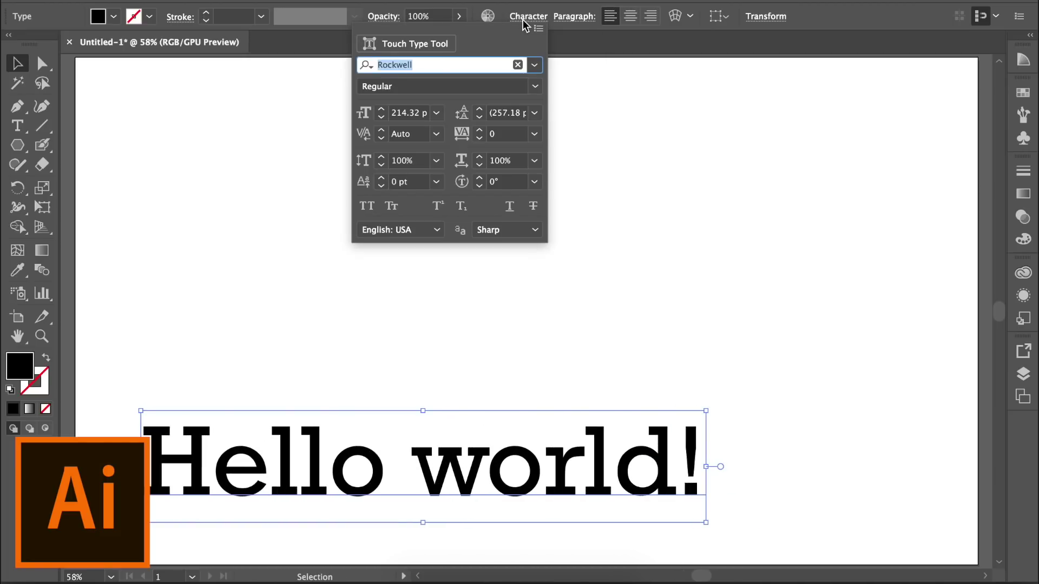
pyautogui.click(534, 134)
pyautogui.click(554, 391)
pyautogui.click(534, 134)
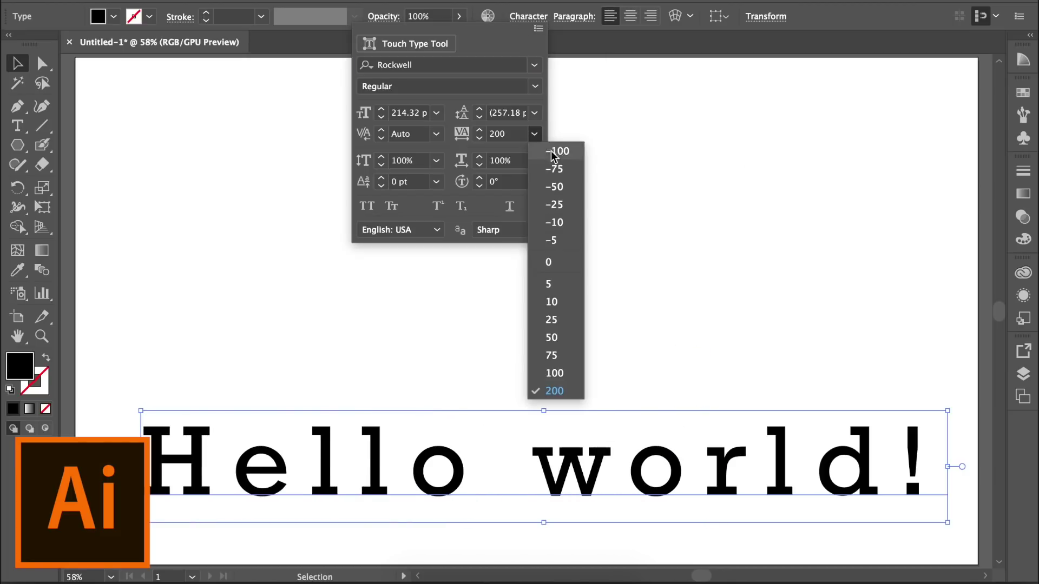
pyautogui.click(554, 155)
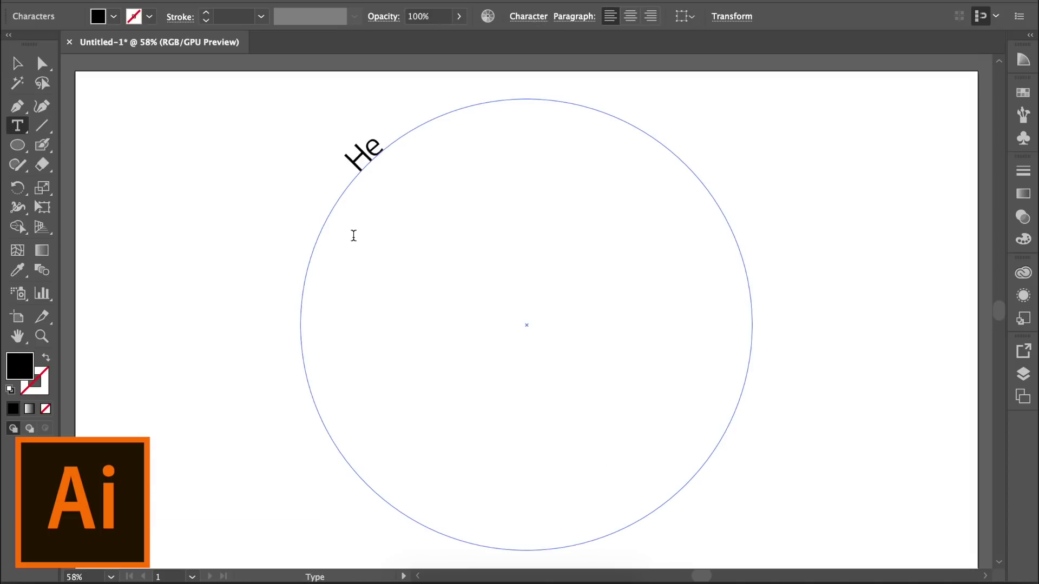
pyautogui.write('llo world!')
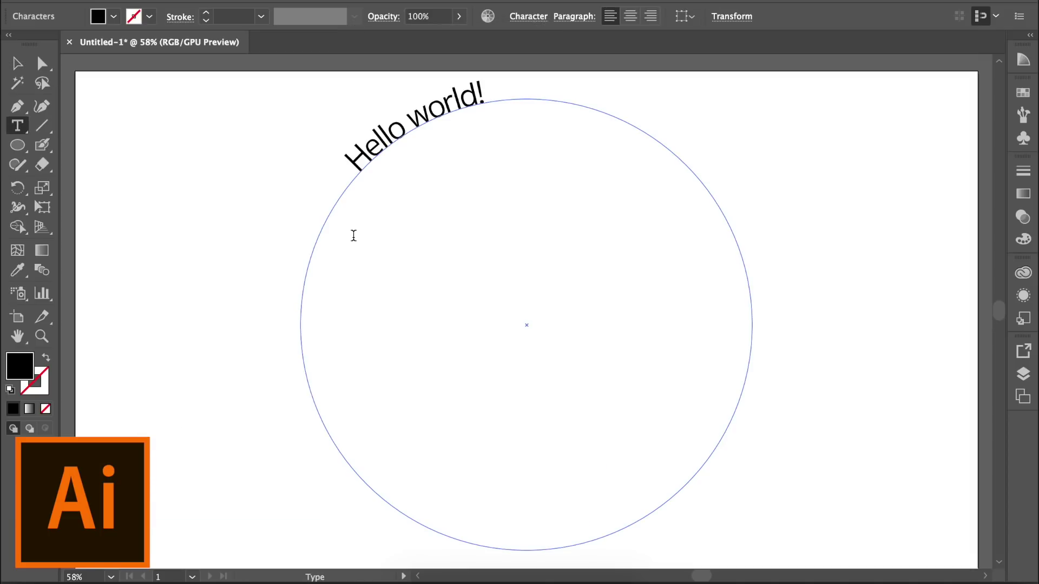
pyautogui.write(' Hello world! Hello world! Hell')
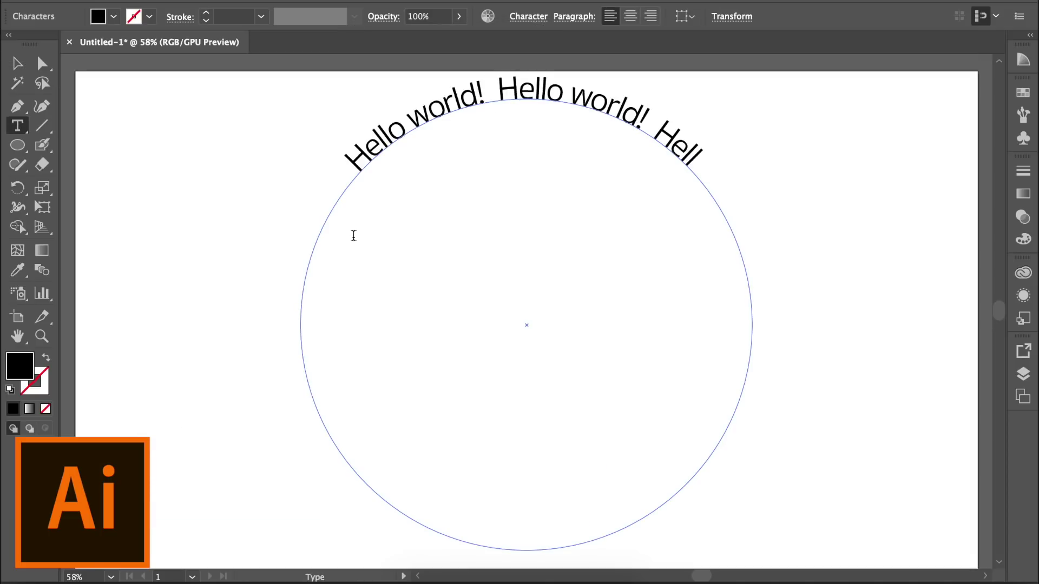
pyautogui.write('o world!')
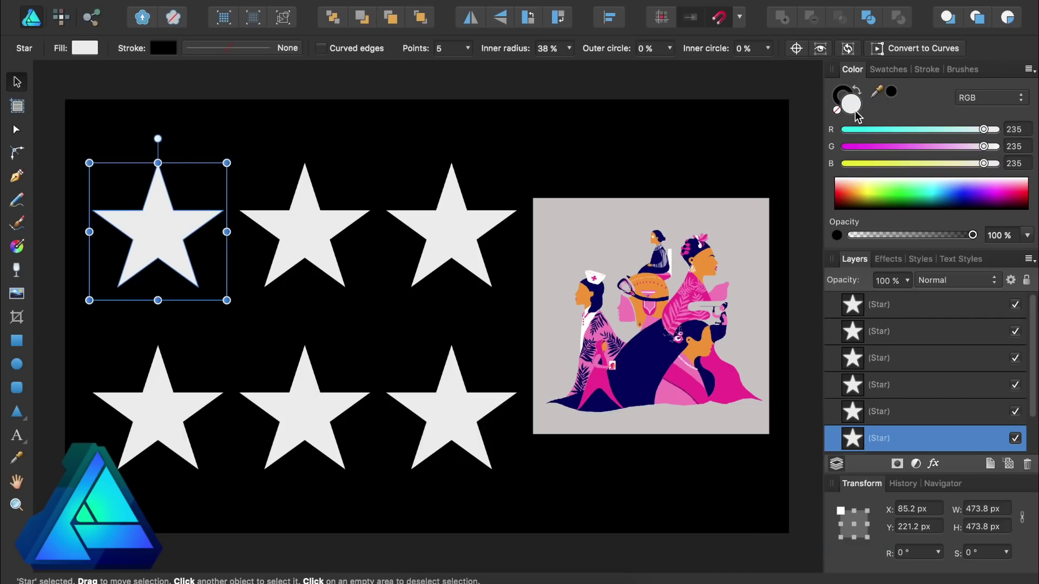
# Tint the first star green and colour the second star purple-blue using CMYK sliders
pyautogui.click(906, 129)
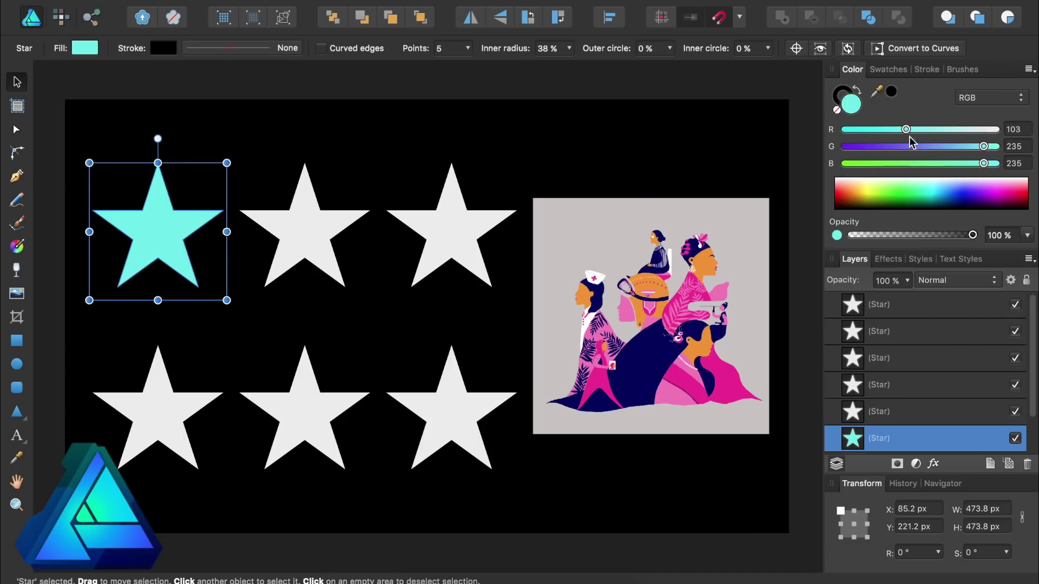
pyautogui.click(934, 164)
pyautogui.click(324, 235)
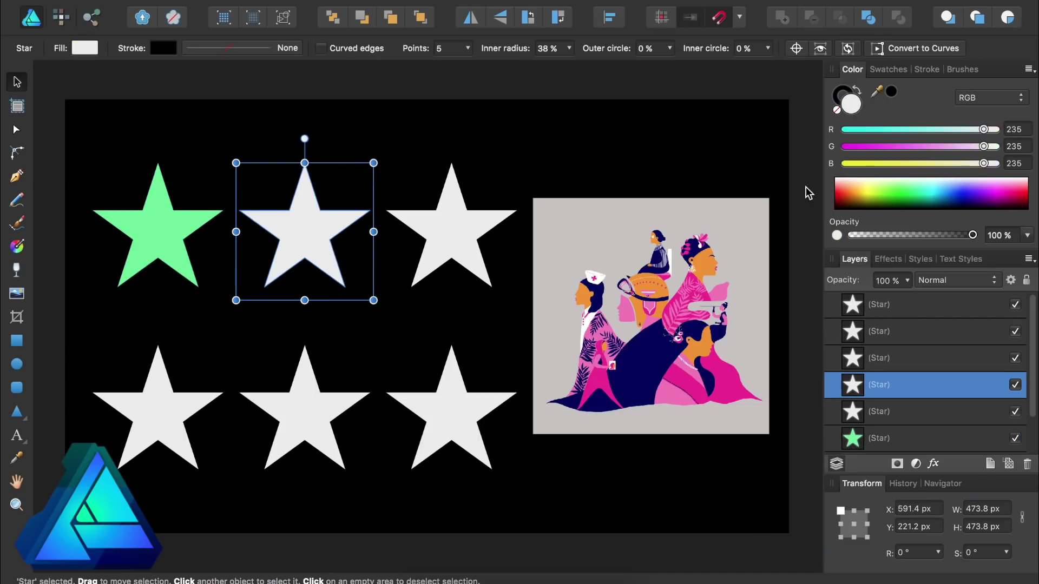
pyautogui.click(982, 100)
pyautogui.click(972, 134)
pyautogui.click(946, 129)
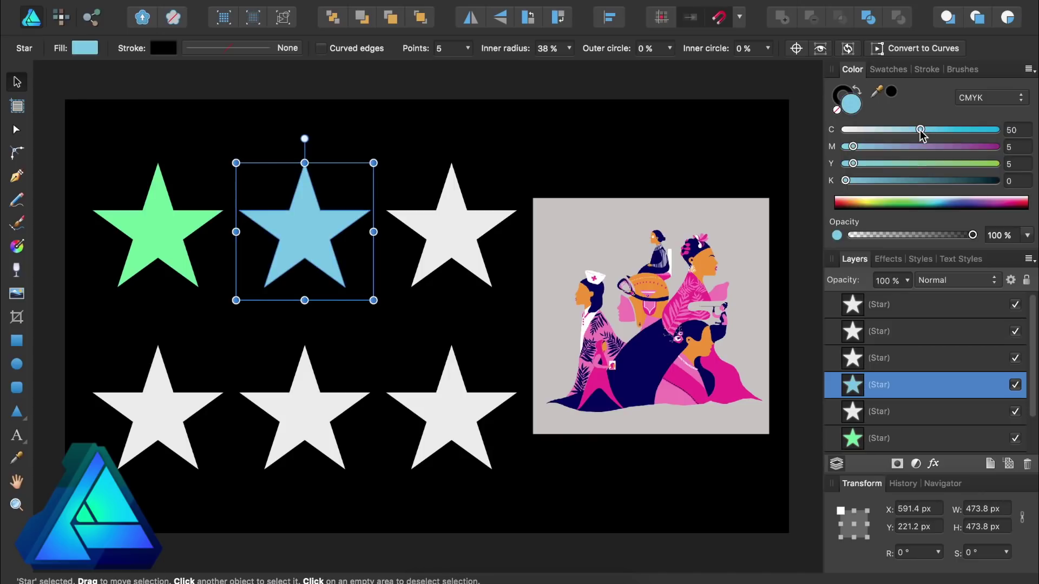
pyautogui.click(941, 147)
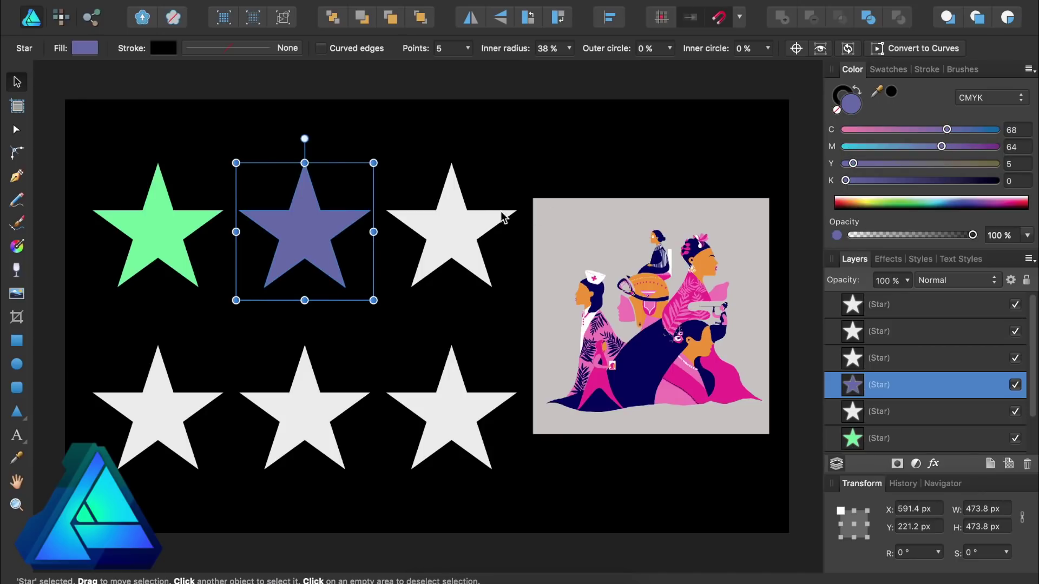
# Fill the third star red from the Swatches palette
pyautogui.click(482, 223)
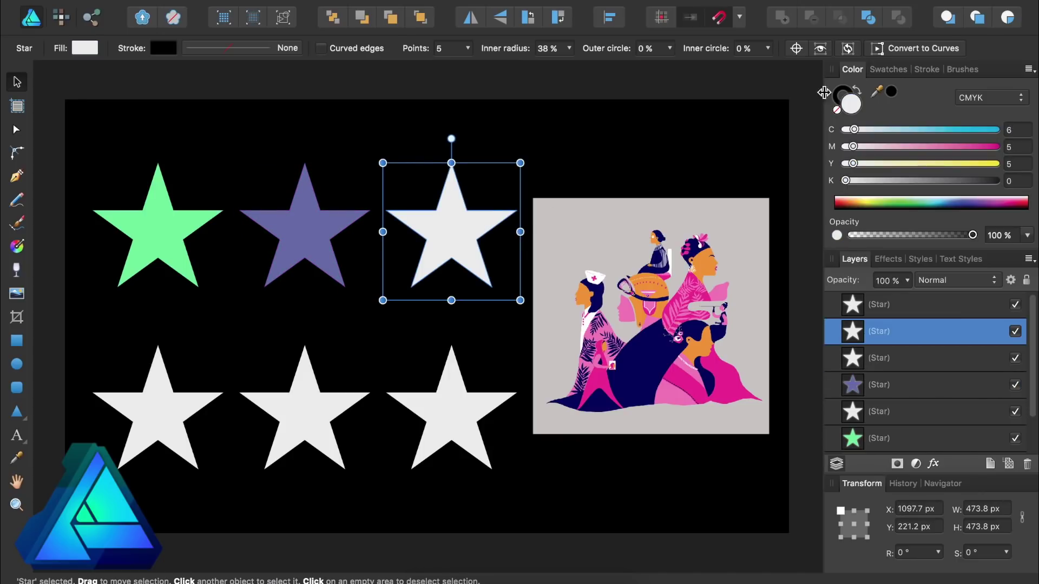
pyautogui.click(885, 69)
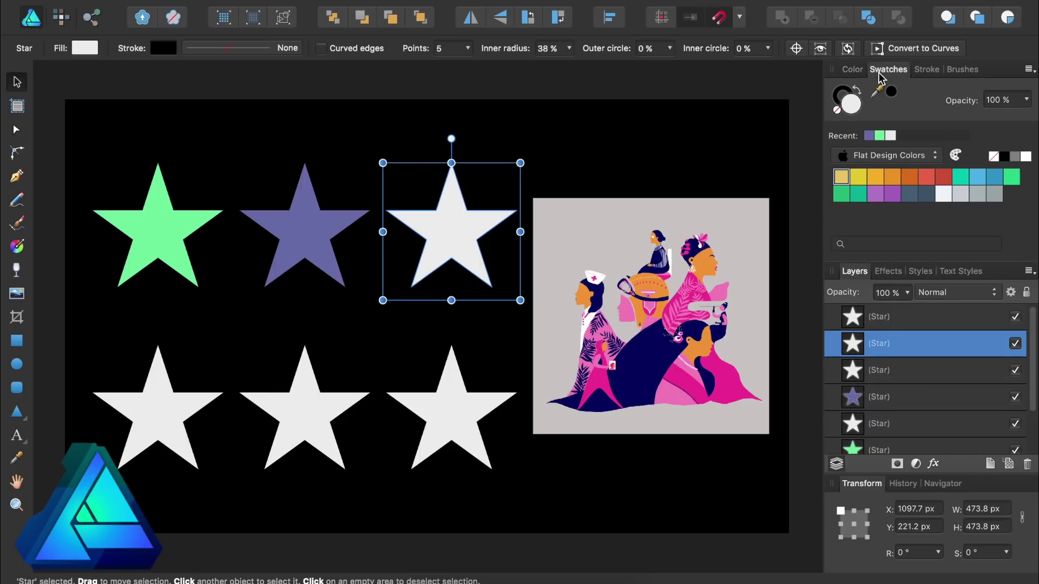
pyautogui.click(943, 177)
# Fill the bottom-left star orange with a 42 pt blue outline drawn behind the fill
pyautogui.click(164, 408)
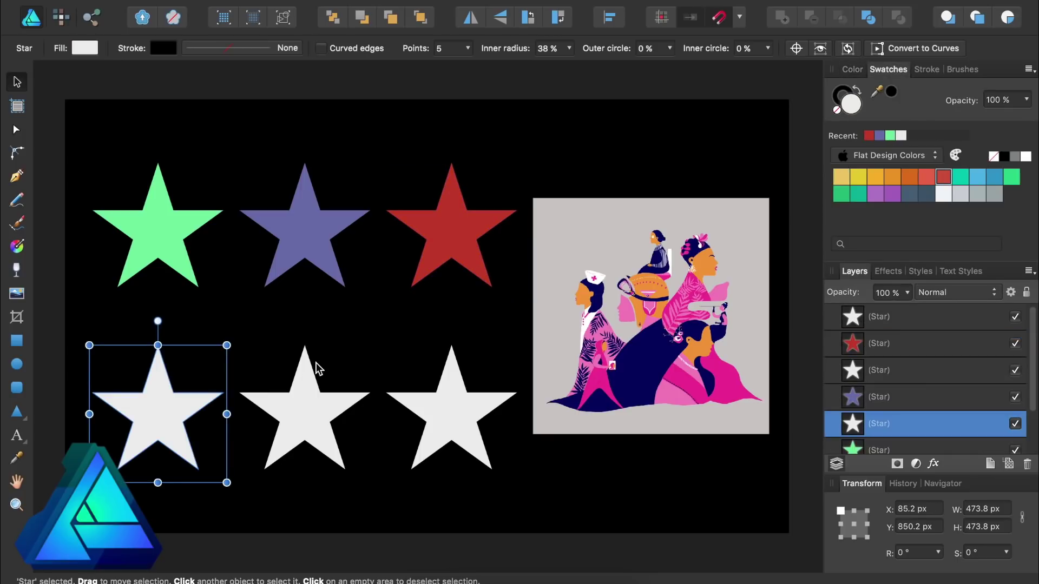
pyautogui.click(875, 176)
pyautogui.click(837, 94)
pyautogui.click(979, 176)
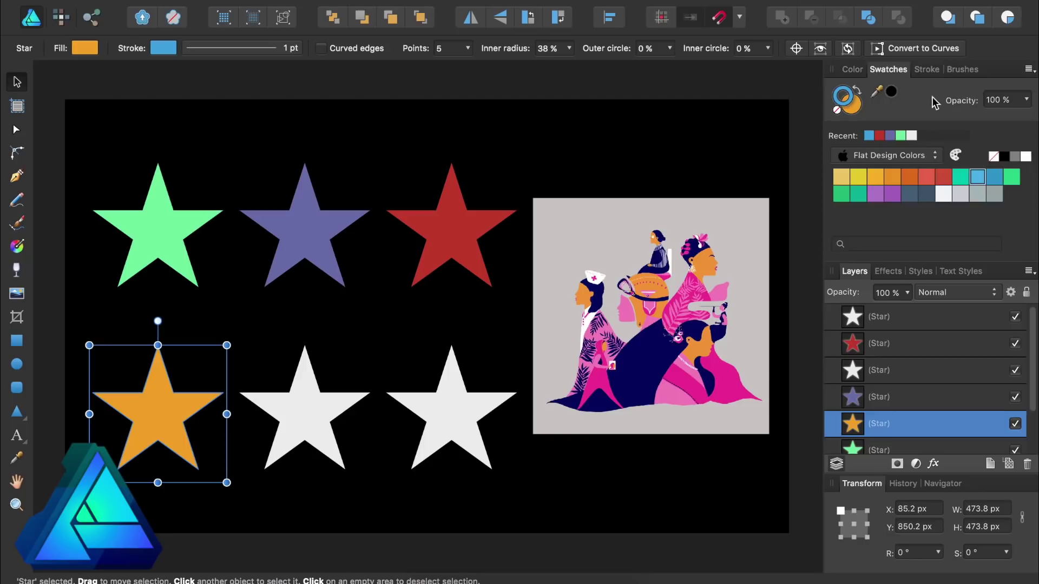
pyautogui.click(926, 69)
pyautogui.click(835, 205)
pyautogui.moveTo(888, 115); pyautogui.dragTo(956, 115)
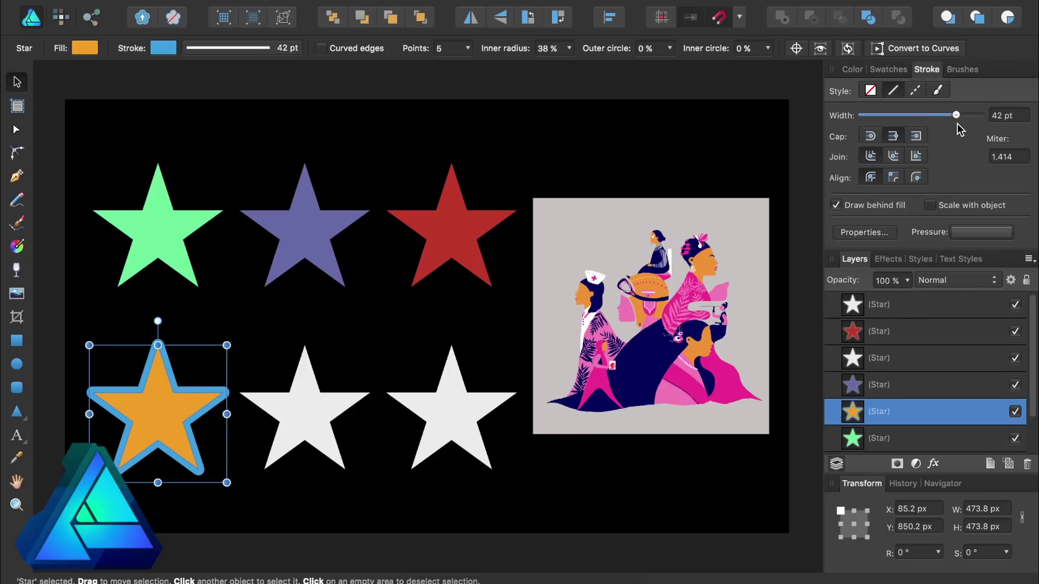
pyautogui.click(852, 69)
# Colour the bottom-middle star pink sampled from the illustration with the Color Picker
pyautogui.click(316, 412)
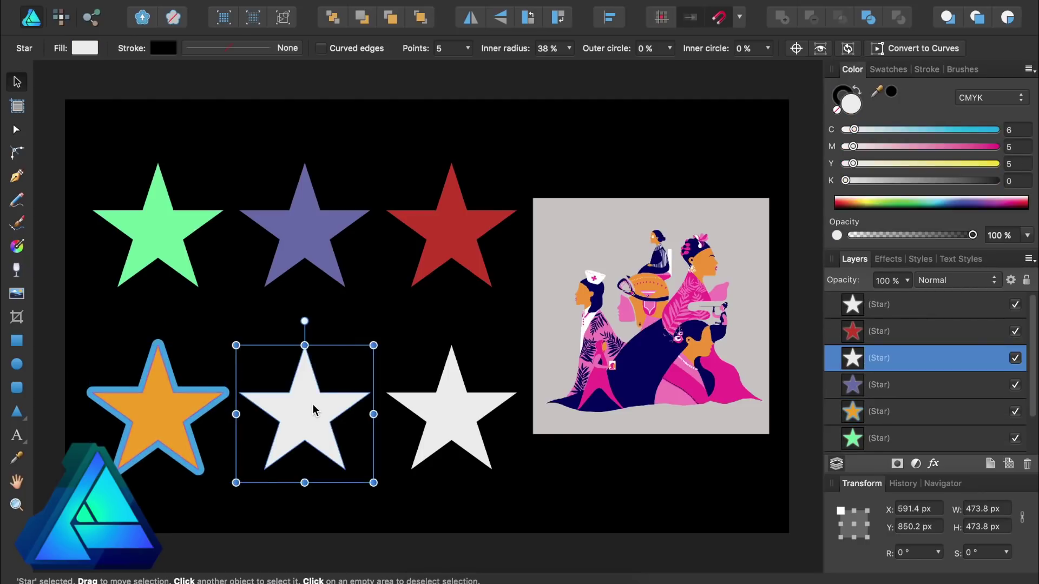
pyautogui.click(16, 460)
pyautogui.click(673, 398)
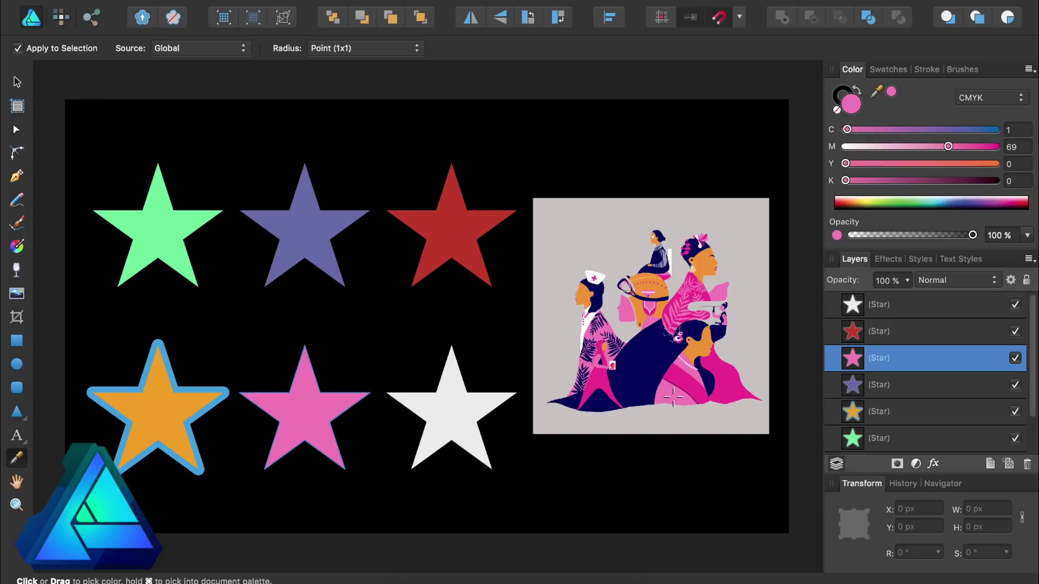
# Give the right star a radial gradient starting blue, then deselect it
pyautogui.press('g')
pyautogui.moveTo(451, 407); pyautogui.dragTo(516, 392)
pyautogui.click(888, 69)
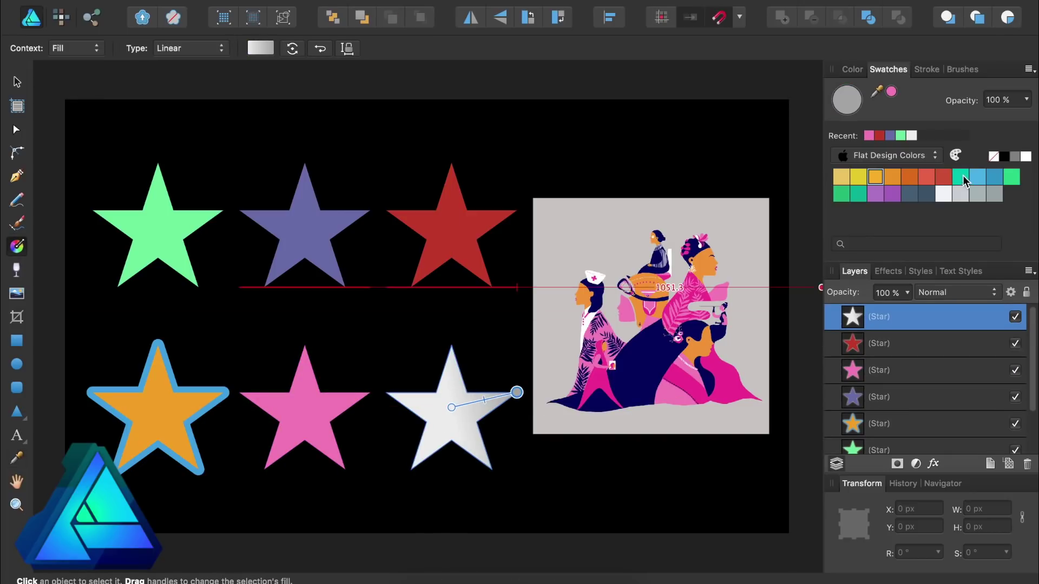
pyautogui.click(451, 407)
pyautogui.click(995, 176)
pyautogui.click(190, 48)
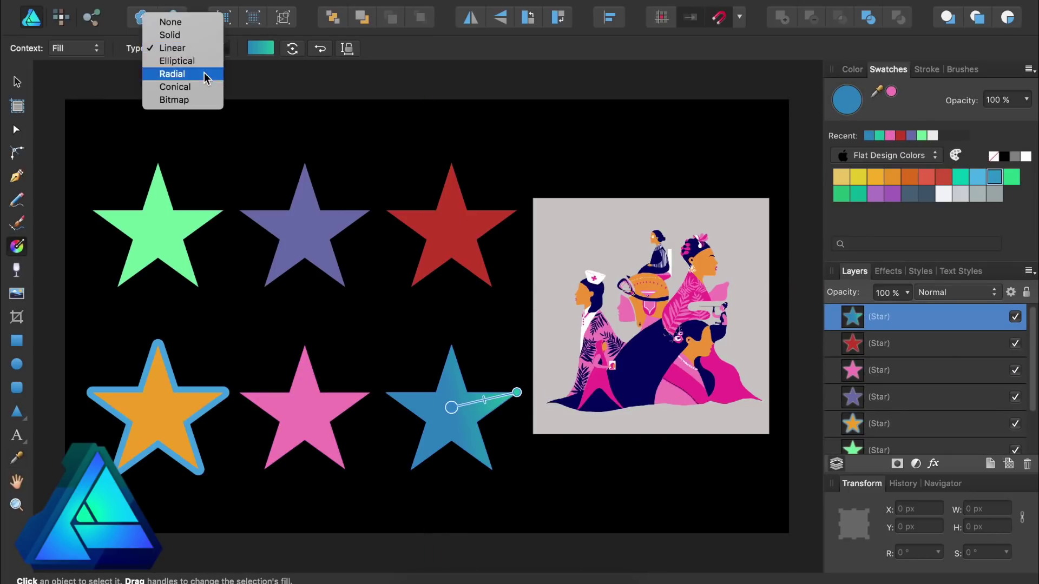
pyautogui.click(204, 73)
pyautogui.click(207, 85)
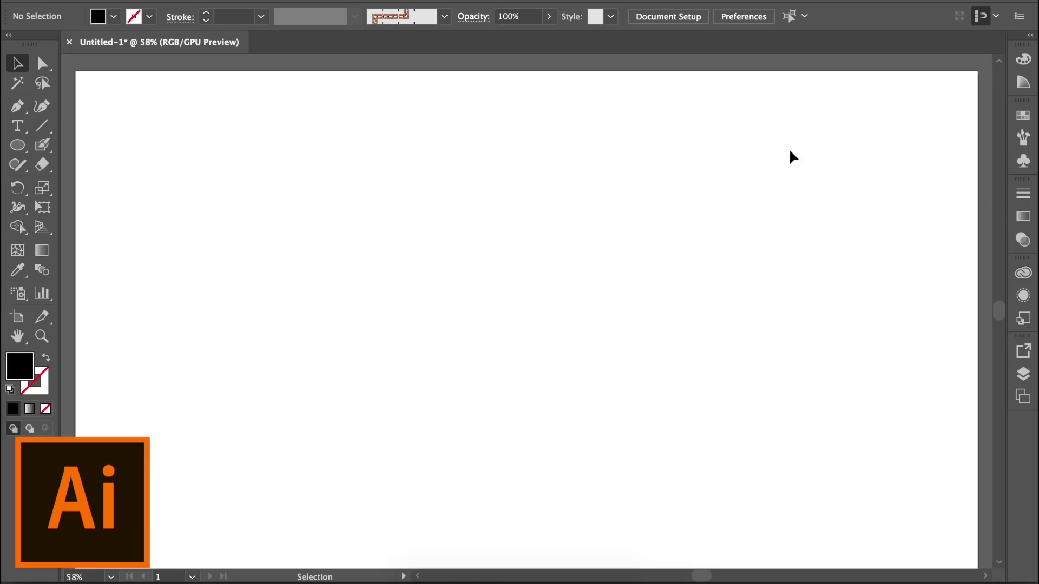
# Open the Color Guide, float the Color panel, and show the Links panel from the Window menu
pyautogui.click(1023, 58)
pyautogui.moveTo(829, 52); pyautogui.dragTo(67, 125)
pyautogui.moveTo(84, 51); pyautogui.dragTo(429, 169)
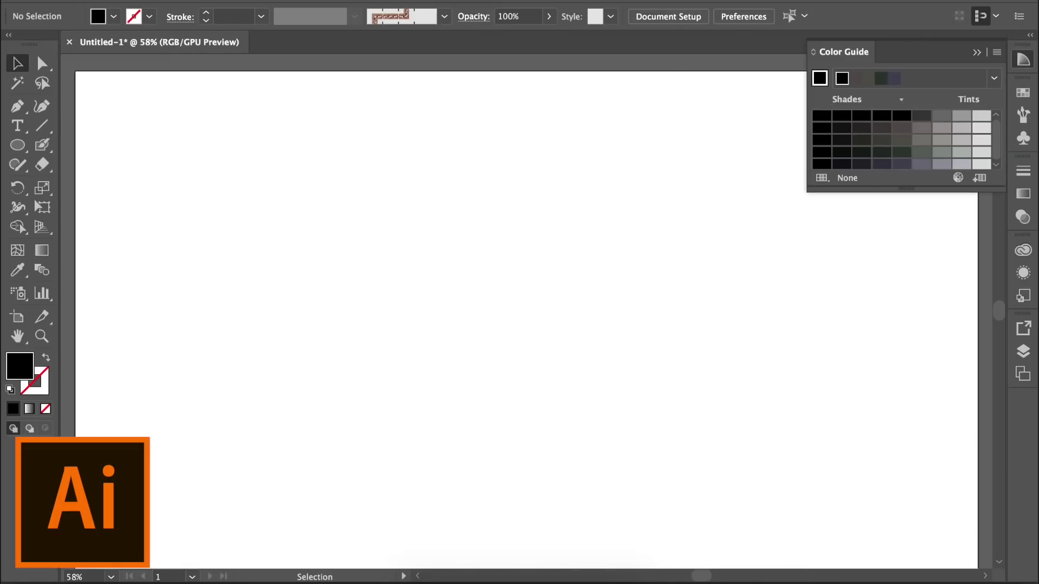
pyautogui.click(441, 1)
pyautogui.click(501, 474)
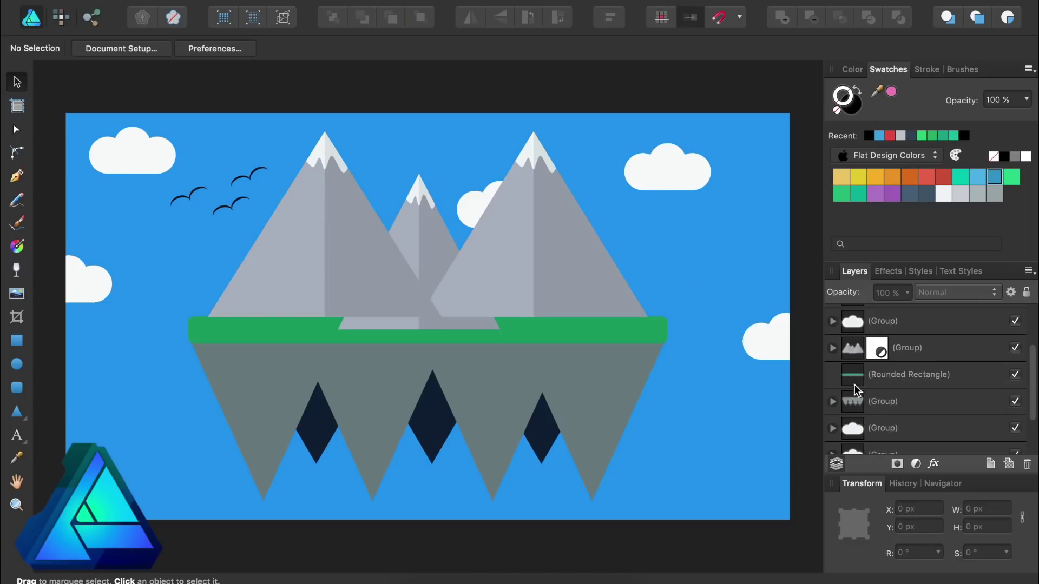
# Move the Rounded Rectangle layer up, then select all scene layers and group them with Cmd+G
pyautogui.moveTo(855, 374); pyautogui.dragTo(841, 347)
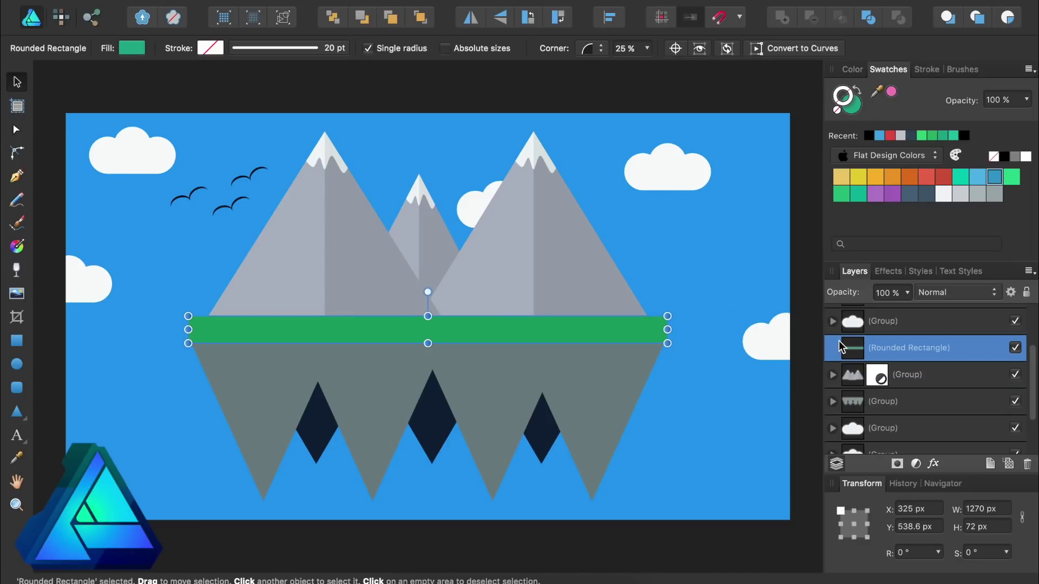
pyautogui.click(1016, 377)
pyautogui.click(1016, 377)
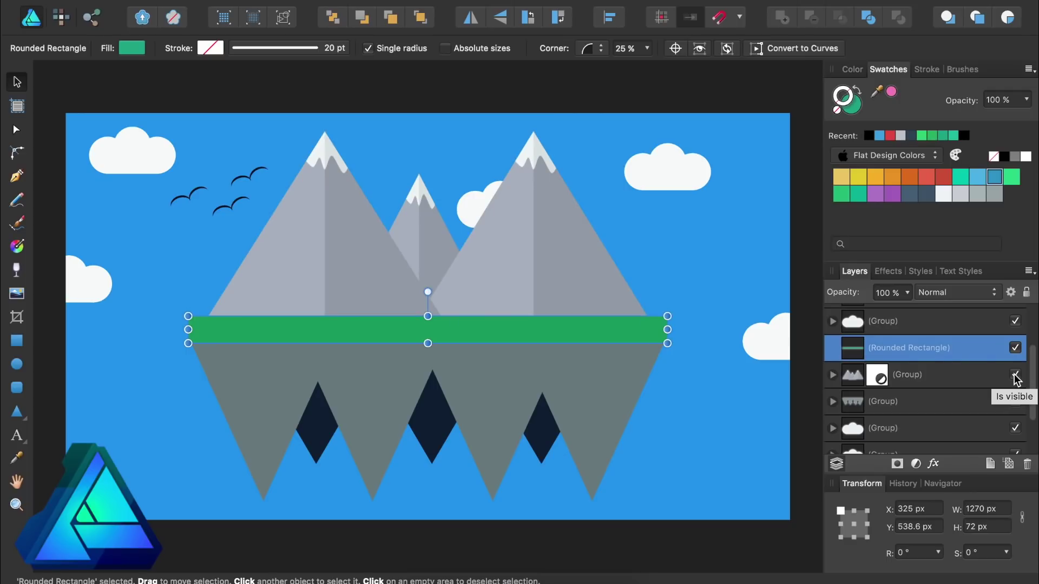
pyautogui.scroll(-5, 971, 387)
pyautogui.click(939, 447)
pyautogui.scroll(3, 939, 448)
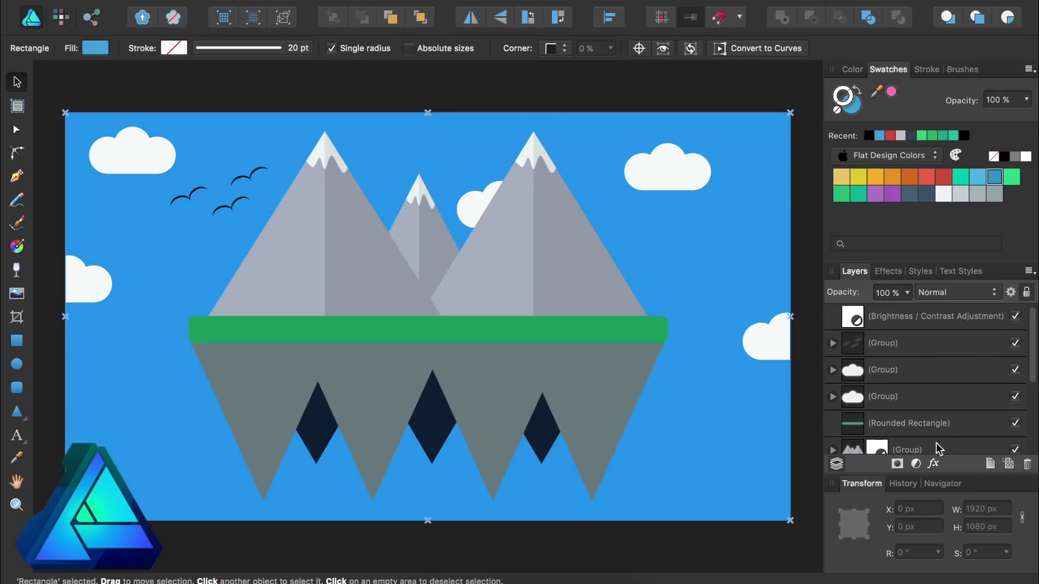
pyautogui.keyDown('shift'); pyautogui.click(939, 324); pyautogui.keyUp('shift')
pyautogui.press('super+g')
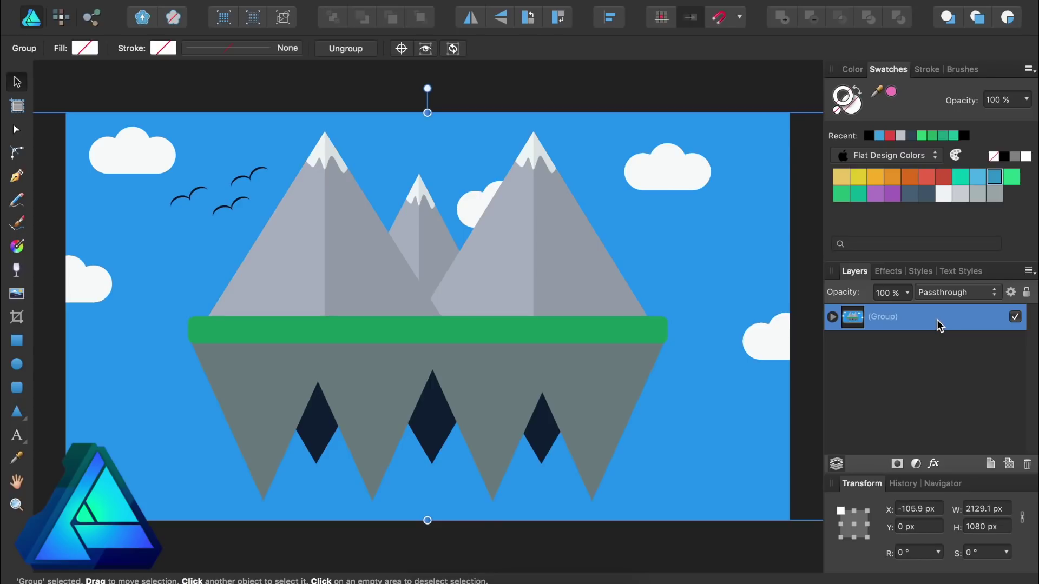
# Add Artistic Text 'HELLO' over 'WORLD' on two lines above the mountains
pyautogui.press('t')
pyautogui.click(417, 282)
pyautogui.write('HELLO')
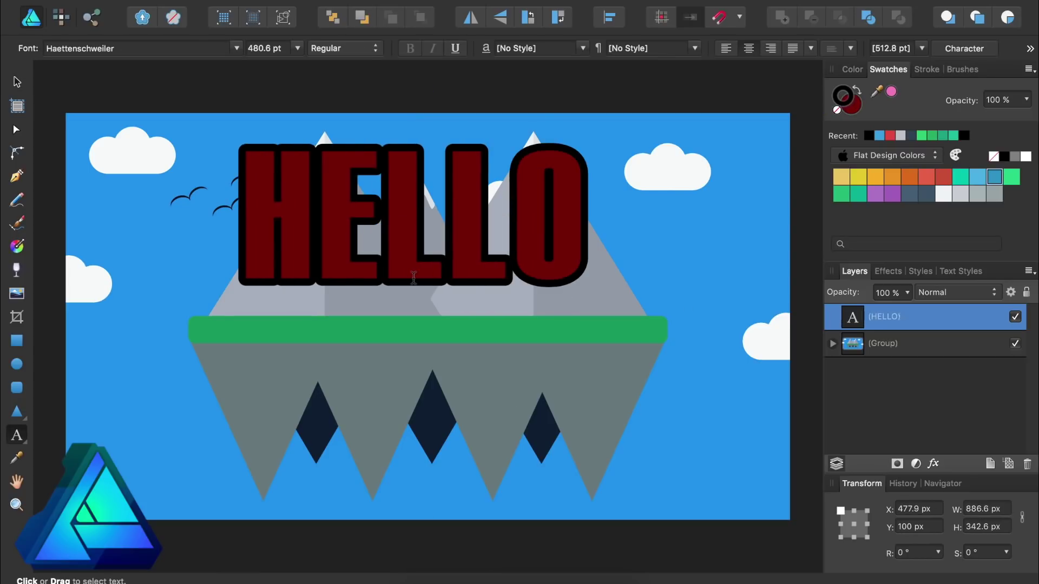
pyautogui.press('Return')
pyautogui.write('WORLD')
pyautogui.press('Escape')
# Clip the scene group inside the HELLO WORLD text and fade it to 45% opacity
pyautogui.moveTo(887, 343); pyautogui.dragTo(881, 333)
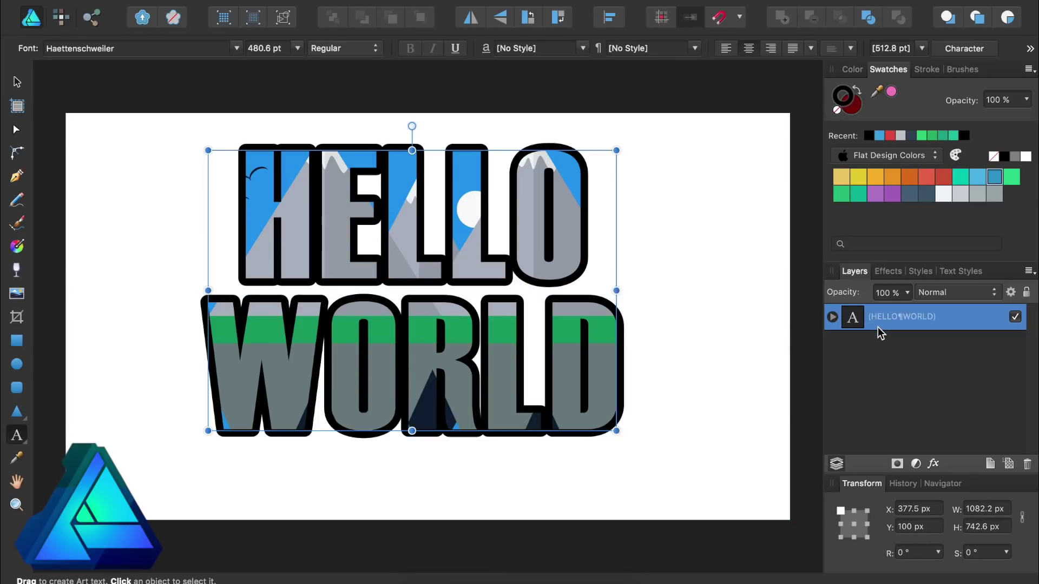
pyautogui.click(832, 317)
pyautogui.click(862, 343)
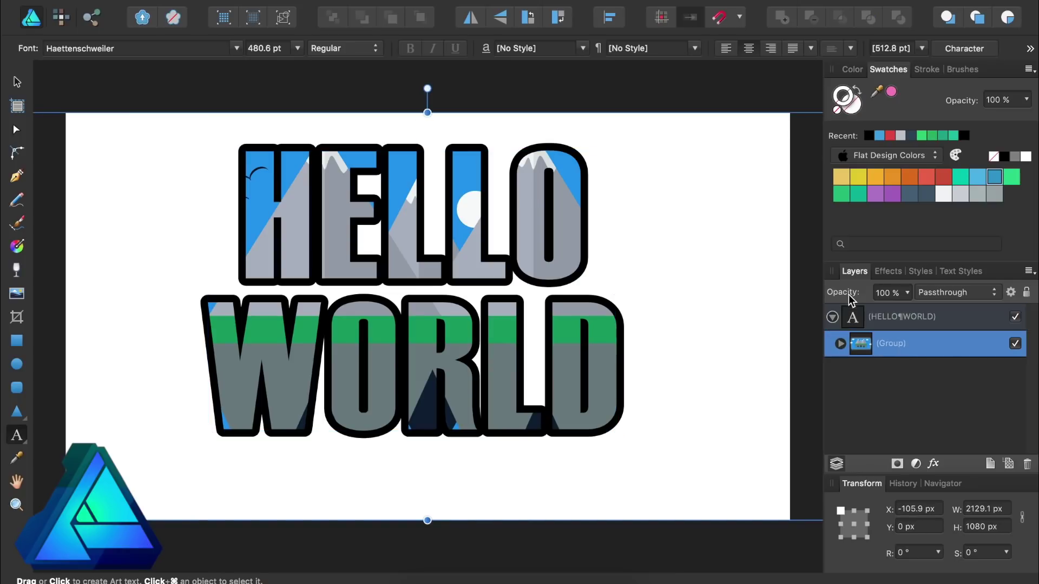
pyautogui.moveTo(851, 299)
pyautogui.mouseDown()
pyautogui.moveTo(754, 297)
pyautogui.moveTo(856, 304)
pyautogui.mouseUp()
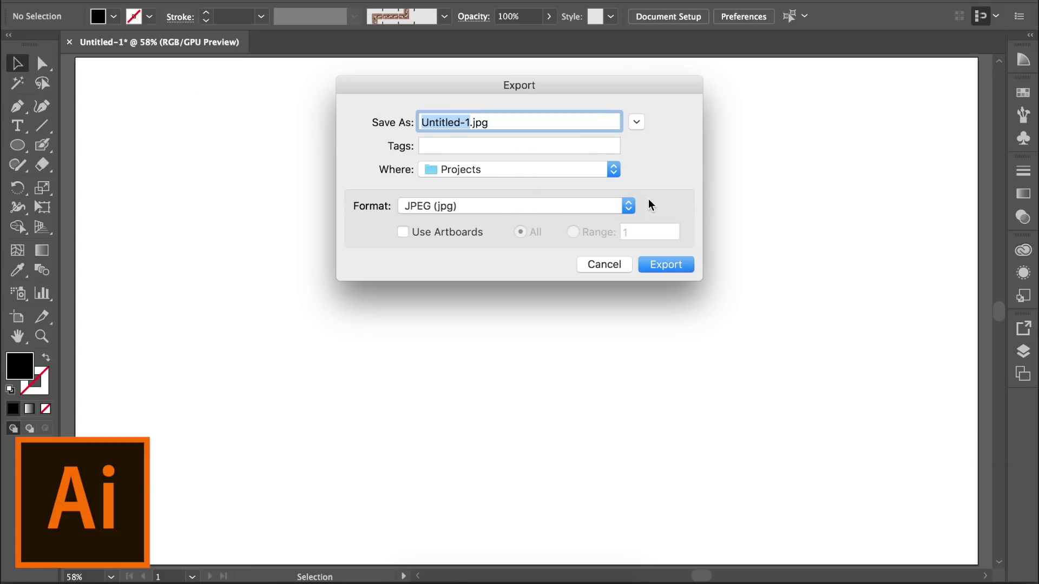
# Change the Export format from JPEG to PNG (png)
pyautogui.click(603, 211)
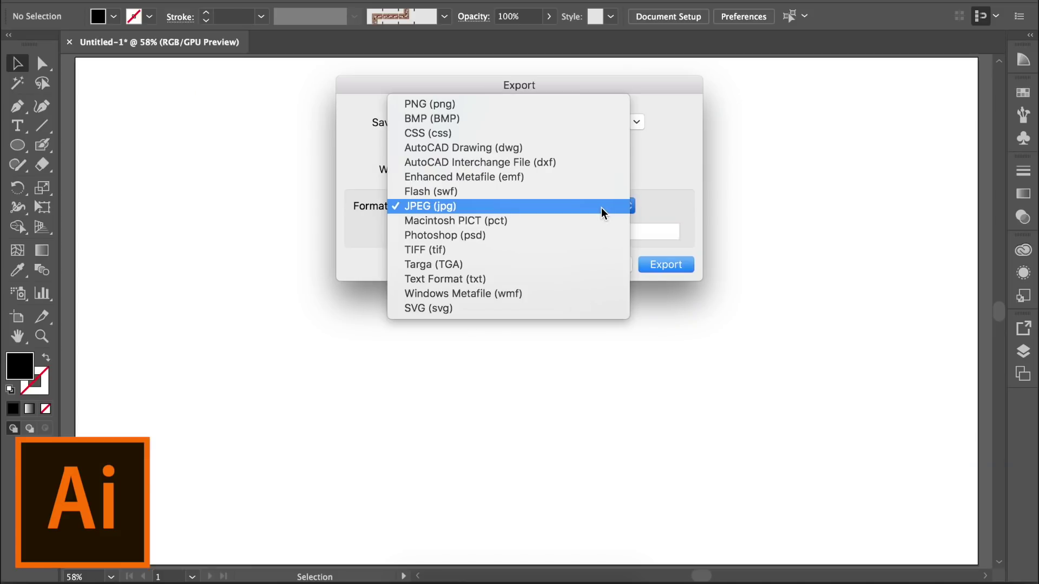
pyautogui.click(606, 108)
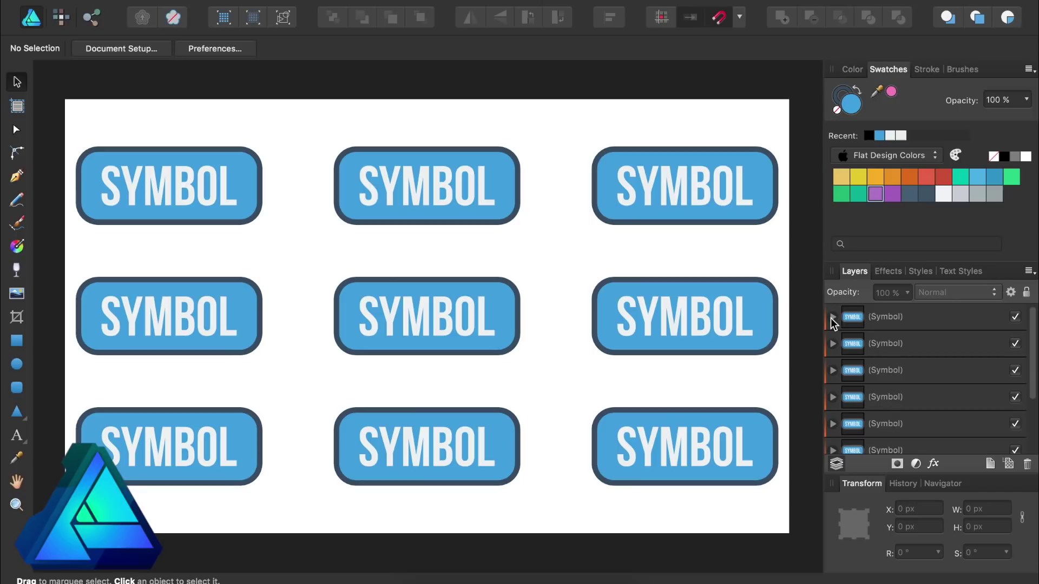
# Turn every symbol's rounded-rectangle background purple
pyautogui.click(833, 317)
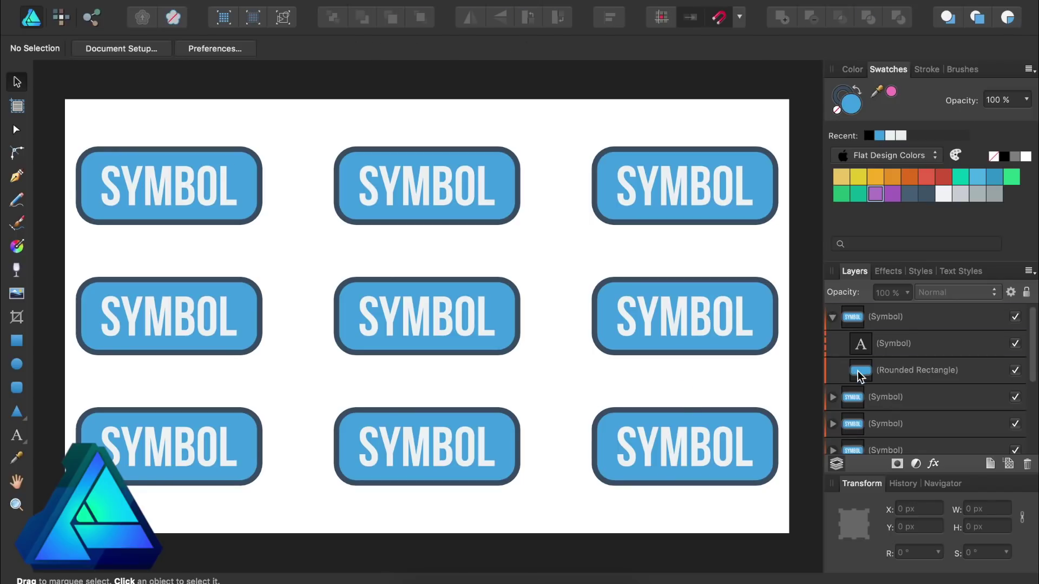
pyautogui.click(863, 372)
pyautogui.click(875, 193)
# Set the symbol labels to Cambria Math, shrink them to 113.3 pt, centred on each button
pyautogui.click(882, 346)
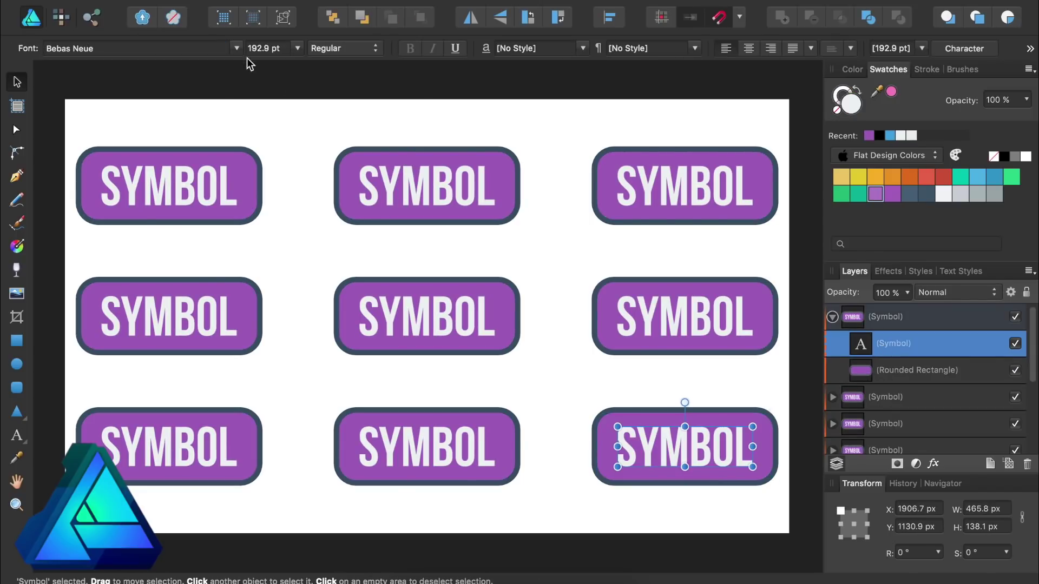
pyautogui.click(237, 48)
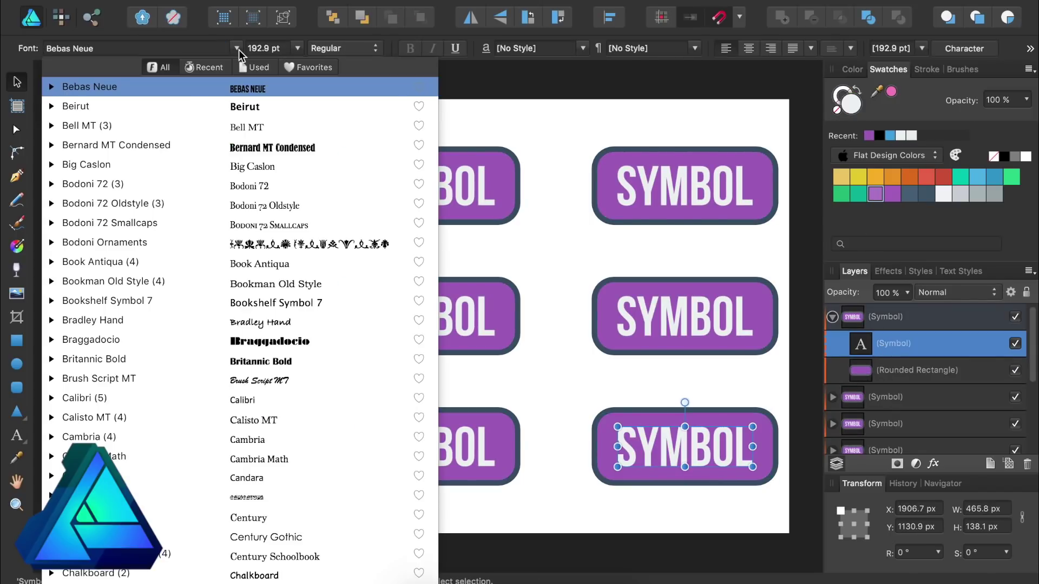
pyautogui.click(268, 459)
pyautogui.moveTo(601, 447); pyautogui.dragTo(671, 447)
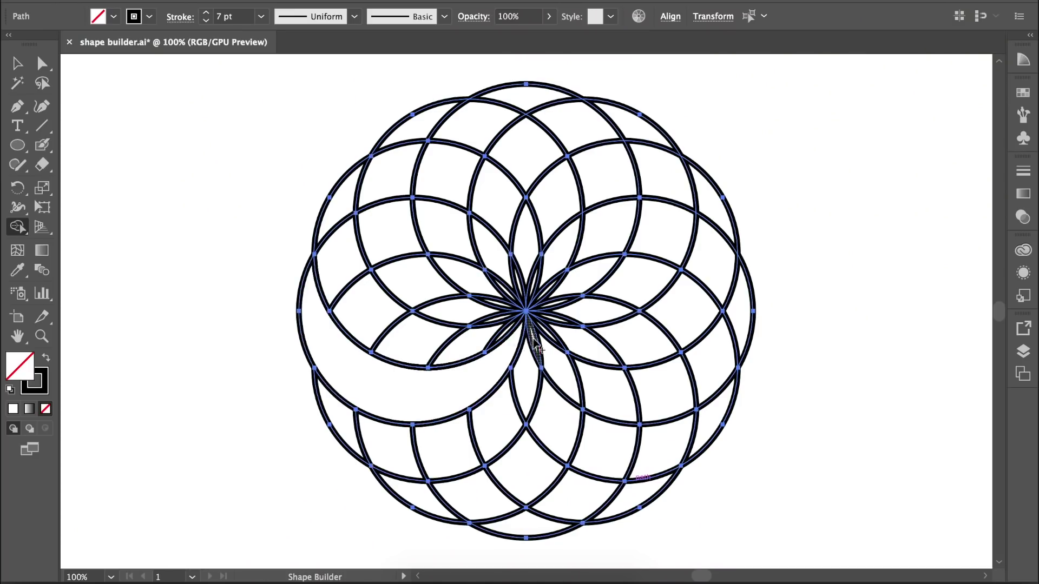
# Merge the rosette's crescent pieces into swirling bands with Shape Builder, then deselect the artwork
pyautogui.moveTo(348, 433)
pyautogui.mouseDown()
pyautogui.moveTo(490, 486)
pyautogui.moveTo(557, 371)
pyautogui.mouseUp()
pyautogui.moveTo(530, 516); pyautogui.dragTo(608, 422)
pyautogui.moveTo(639, 498)
pyautogui.mouseDown()
pyautogui.moveTo(661, 399)
pyautogui.moveTo(547, 278)
pyautogui.mouseUp()
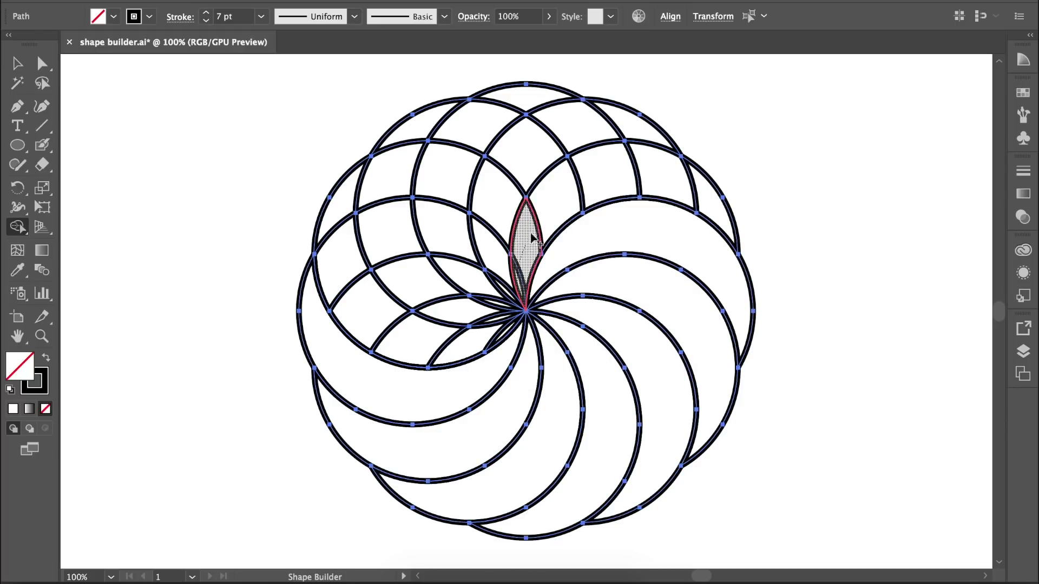
pyautogui.moveTo(532, 238)
pyautogui.mouseDown()
pyautogui.moveTo(612, 125)
pyautogui.moveTo(476, 206)
pyautogui.mouseUp()
pyautogui.moveTo(476, 113)
pyautogui.mouseDown()
pyautogui.moveTo(416, 127)
pyautogui.moveTo(421, 284)
pyautogui.moveTo(501, 328)
pyautogui.moveTo(379, 335)
pyautogui.mouseUp()
pyautogui.press('v')
pyautogui.click(259, 205)
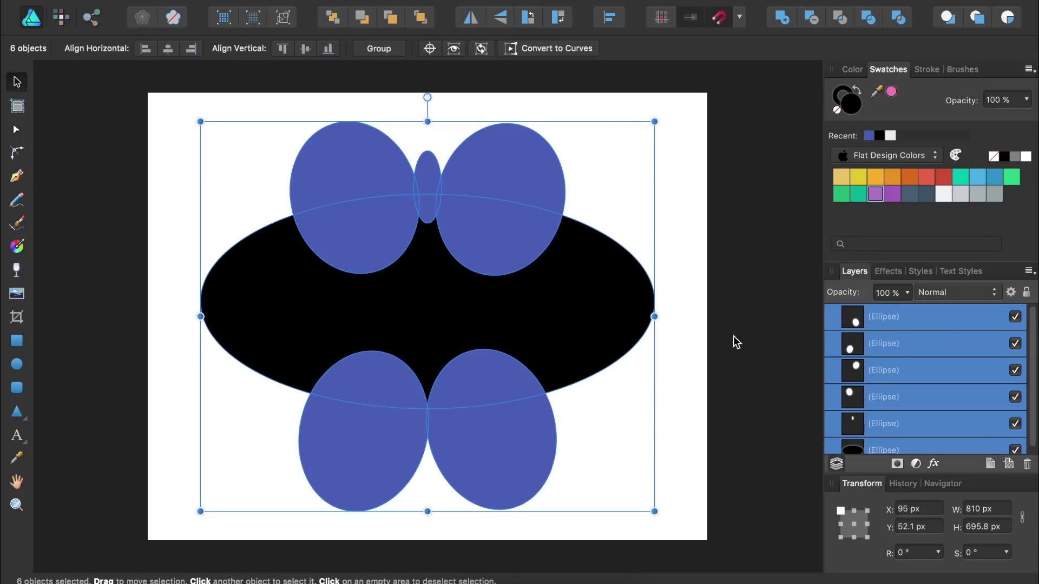
# Subtract the blue ellipses from the black one, then nudge the small ear-notch ellipse down 10 px
pyautogui.keyDown('alt'); pyautogui.click(811, 18); pyautogui.keyUp('alt')
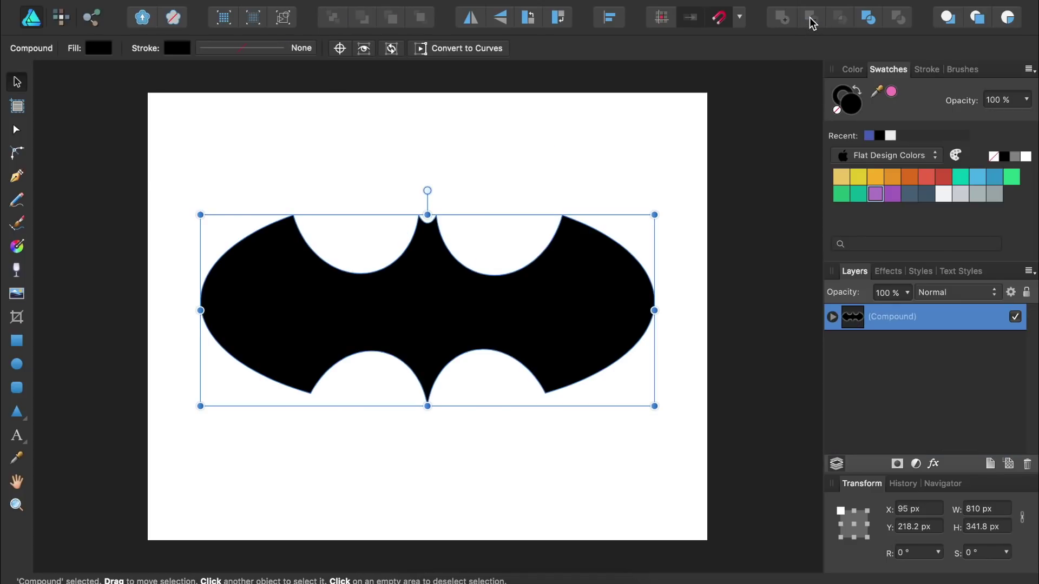
pyautogui.click(832, 318)
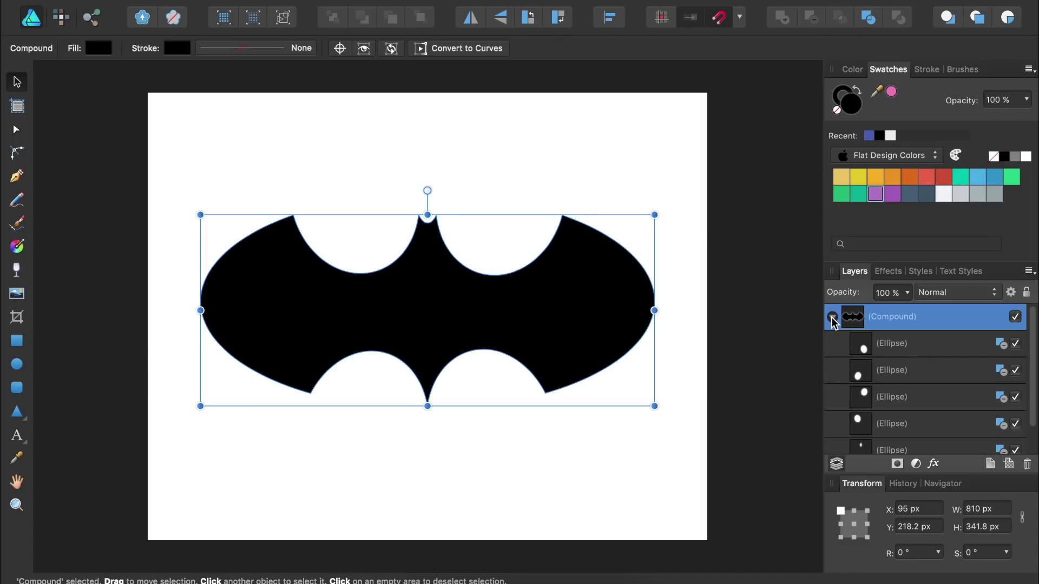
pyautogui.click(882, 447)
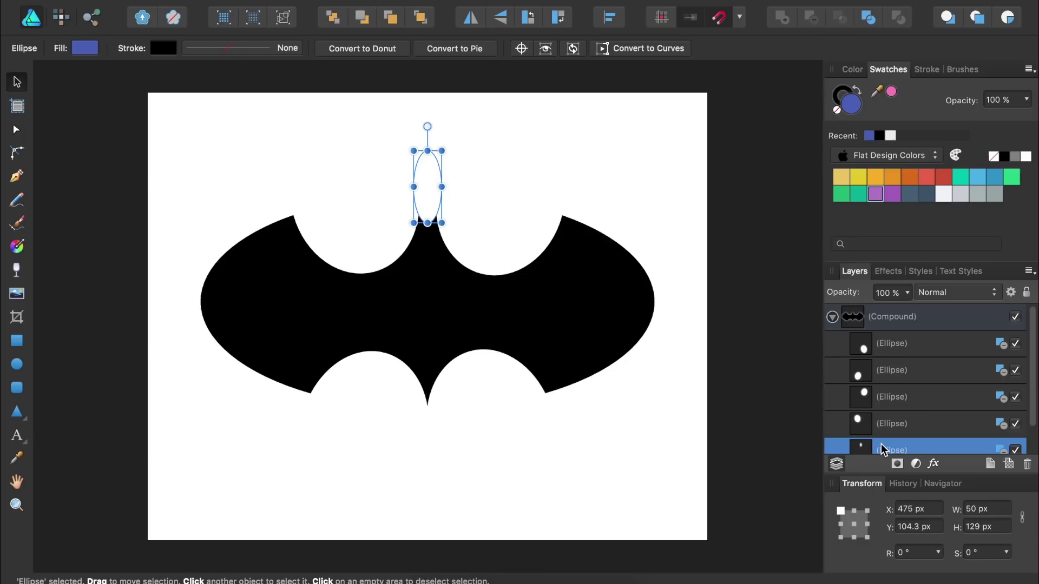
pyautogui.hotkey('shift', 'Down')
pyautogui.click(802, 445)
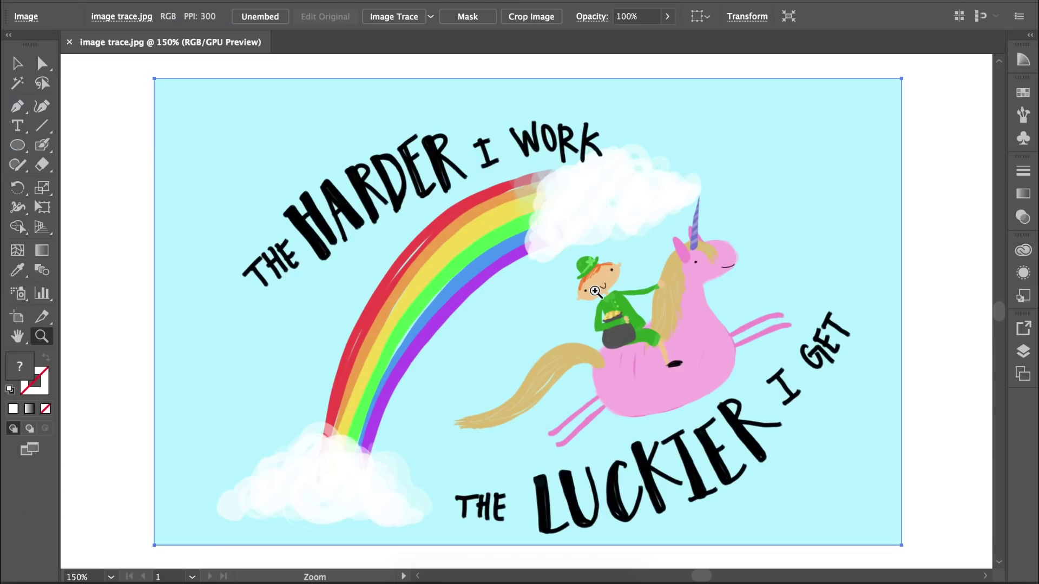
# Trace the unicorn image with the High Fidelity Photo preset and expand it into paths
pyautogui.moveTo(594, 292); pyautogui.dragTo(952, 377)
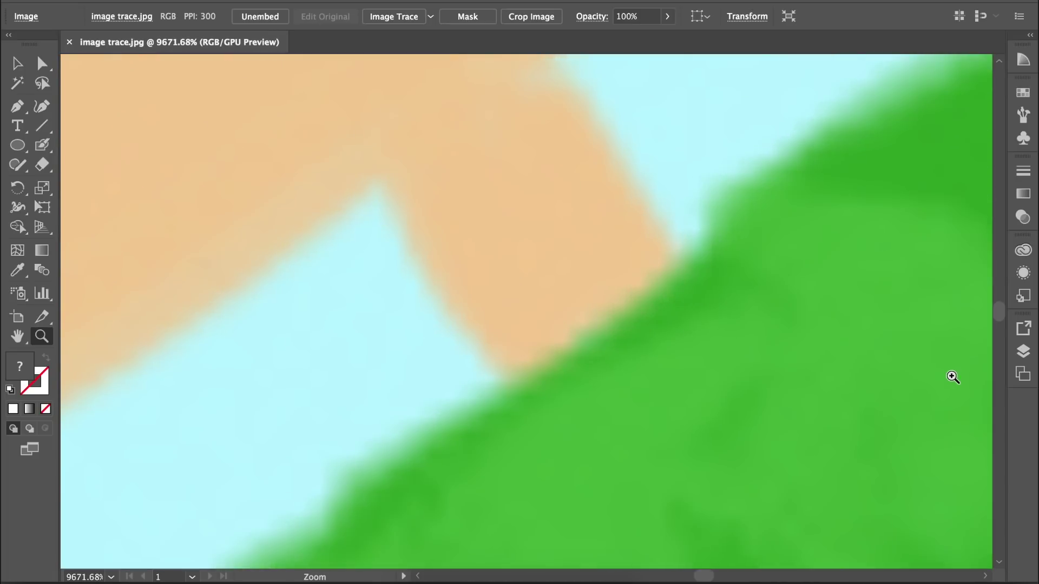
pyautogui.hotkey('ctrl', '0')
pyautogui.click(430, 16)
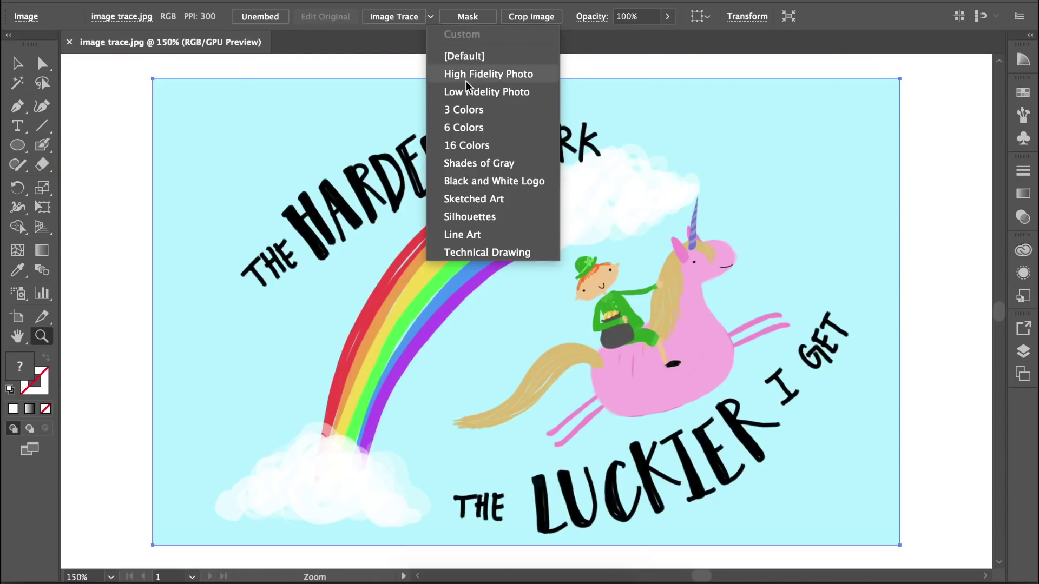
pyautogui.click(466, 80)
pyautogui.click(696, 286)
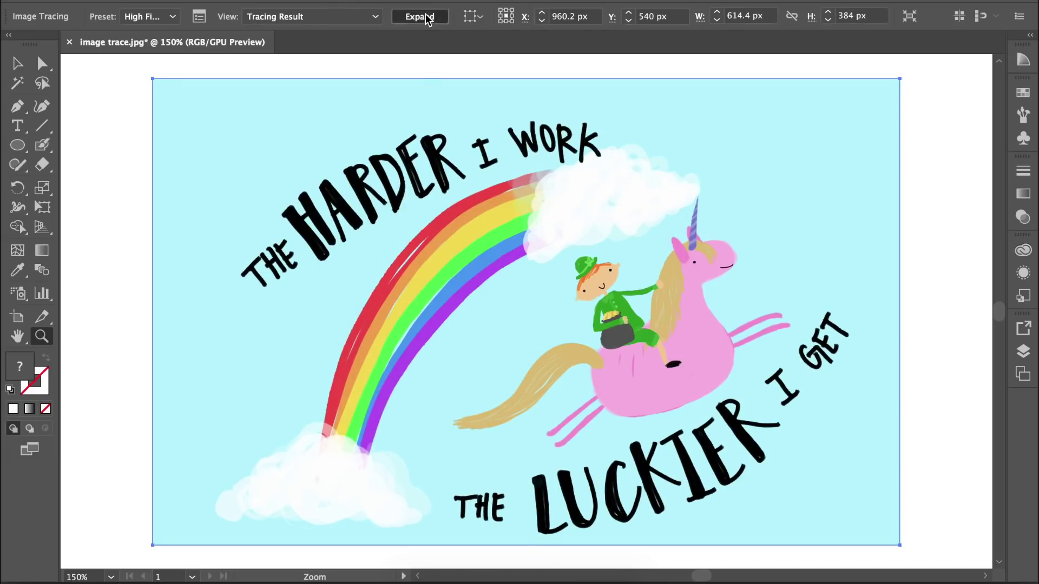
pyautogui.click(426, 16)
# Reshape the small path near the hair by moving its upper-right anchor and left handle
pyautogui.moveTo(592, 308); pyautogui.dragTo(788, 350)
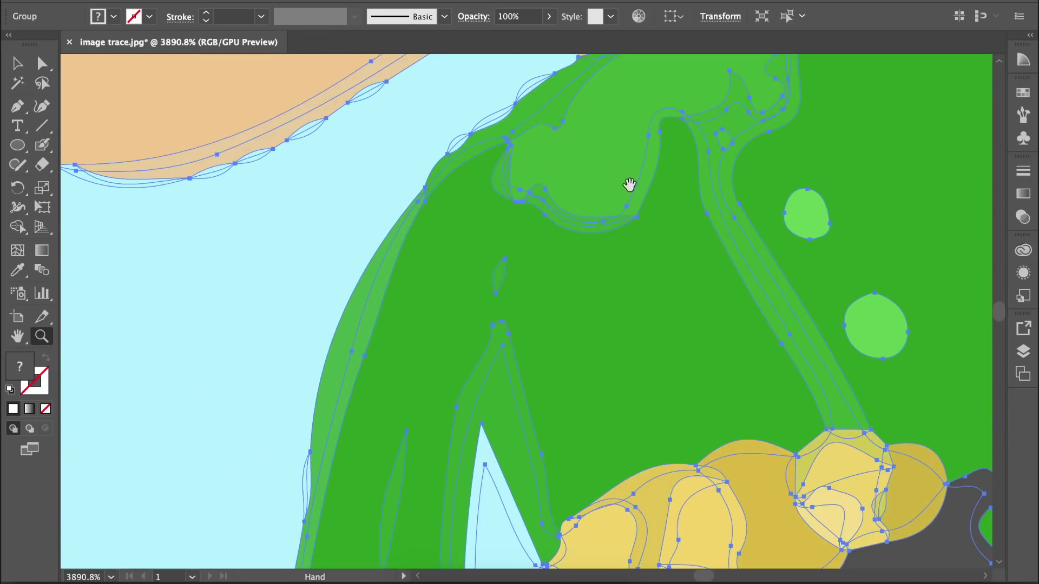
pyautogui.moveTo(628, 182); pyautogui.dragTo(631, 355)
pyautogui.click(43, 63)
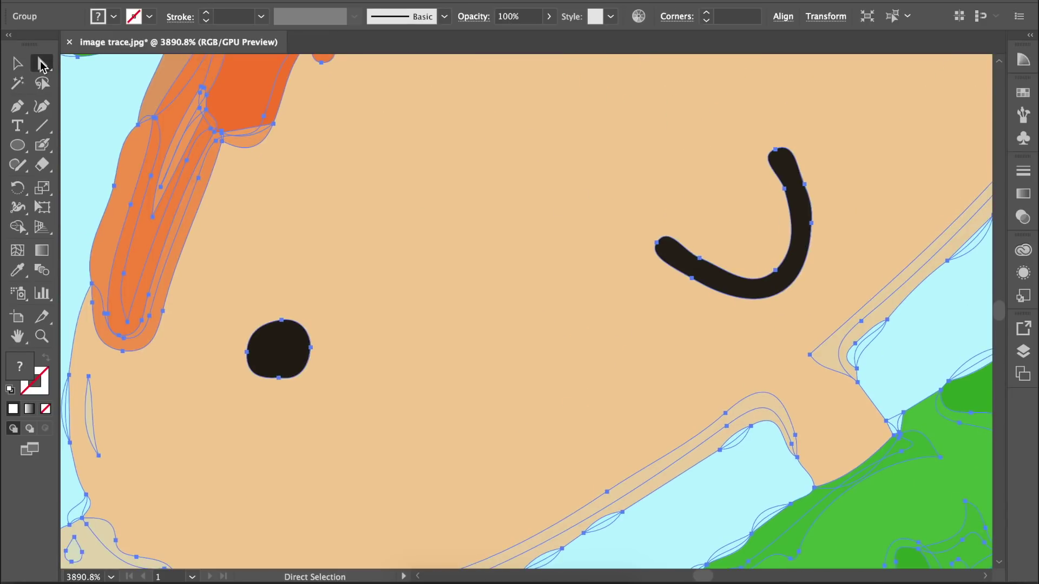
pyautogui.click(274, 126)
pyautogui.moveTo(274, 125); pyautogui.dragTo(295, 125)
pyautogui.moveTo(245, 153); pyautogui.dragTo(236, 184)
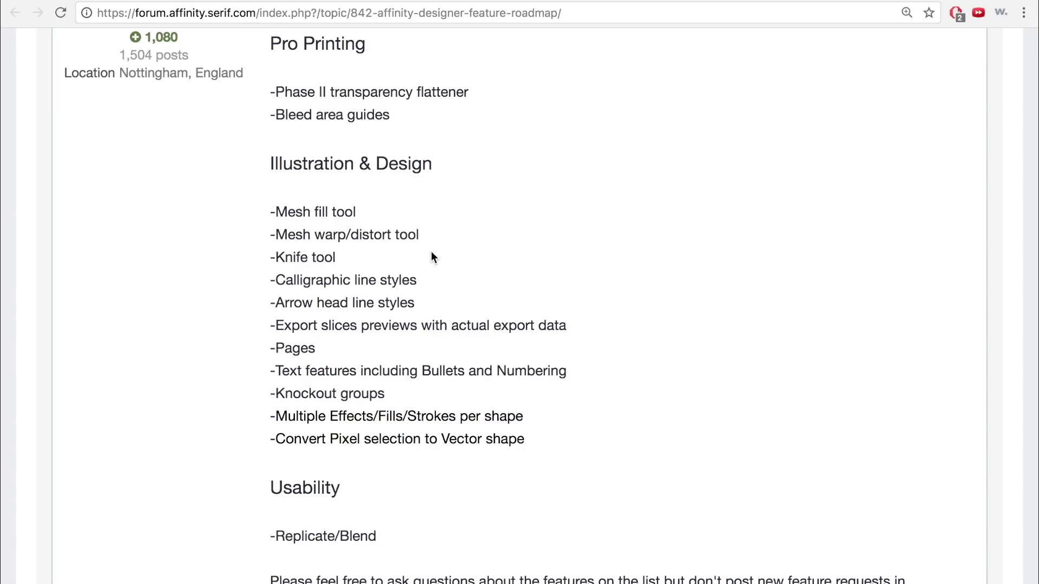
# Highlight the Mesh lines, Knife tool, multiple effects, Convert Pixel selection to Vector and Replicate/Blend items
pyautogui.moveTo(420, 234); pyautogui.dragTo(271, 212)
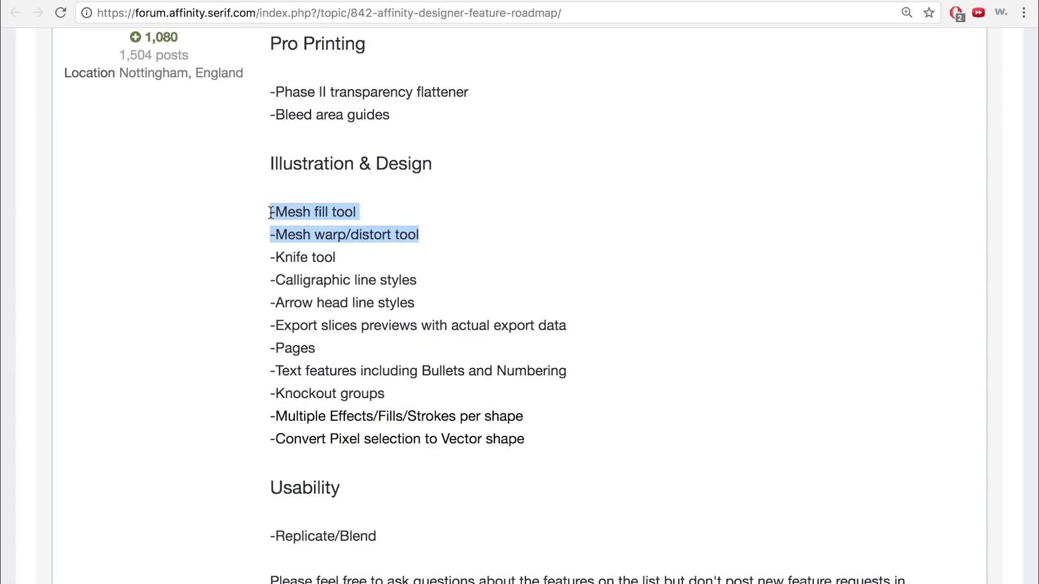
pyautogui.tripleClick(288, 259)
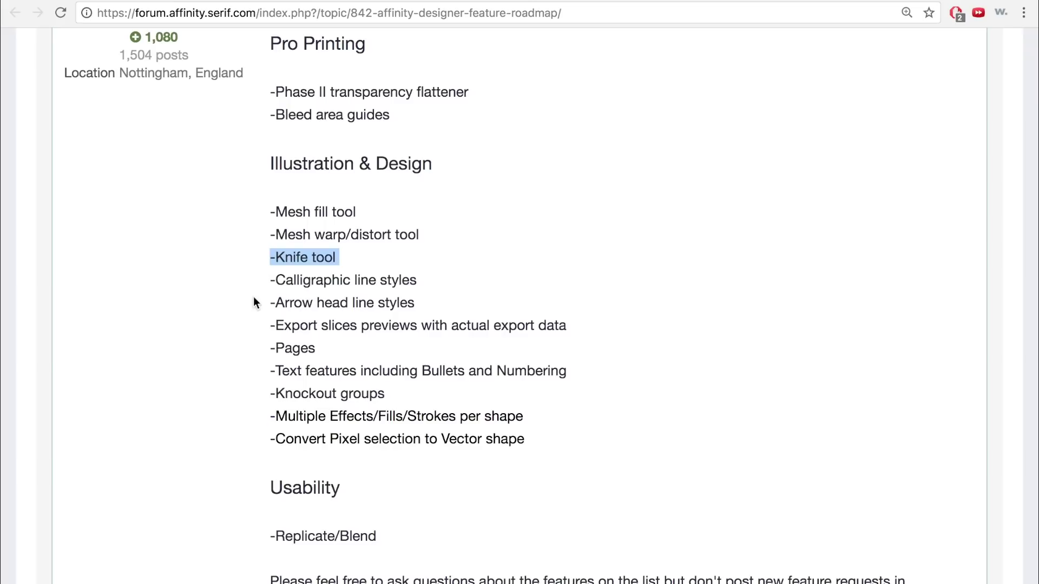
pyautogui.tripleClick(284, 418)
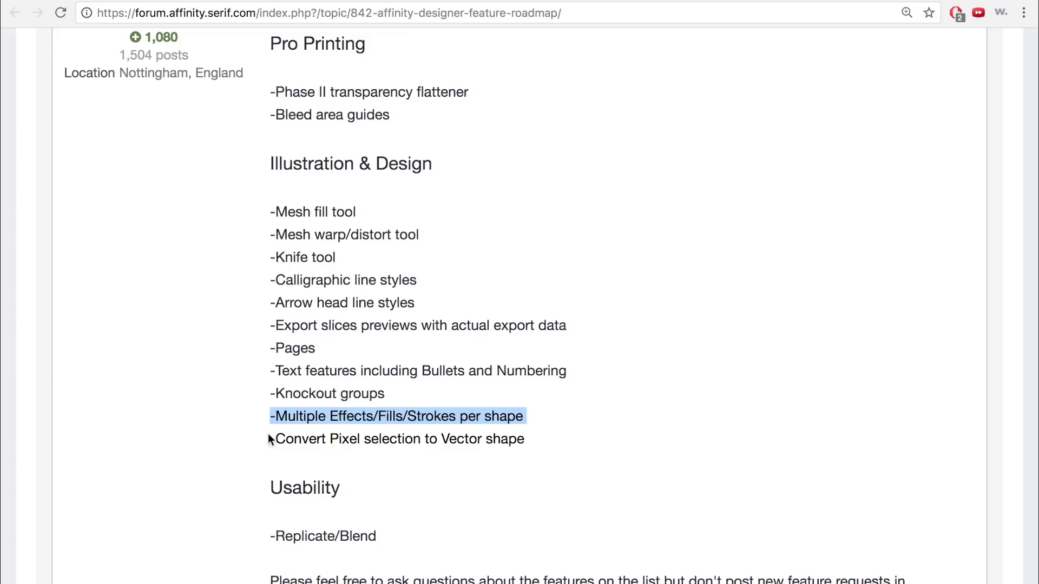
pyautogui.tripleClick(289, 440)
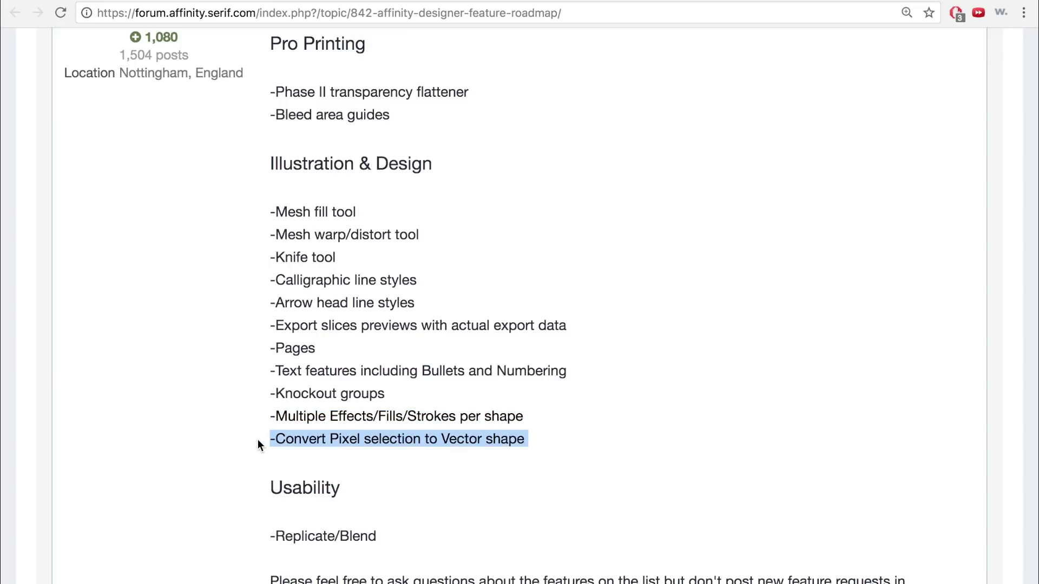
pyautogui.tripleClick(282, 538)
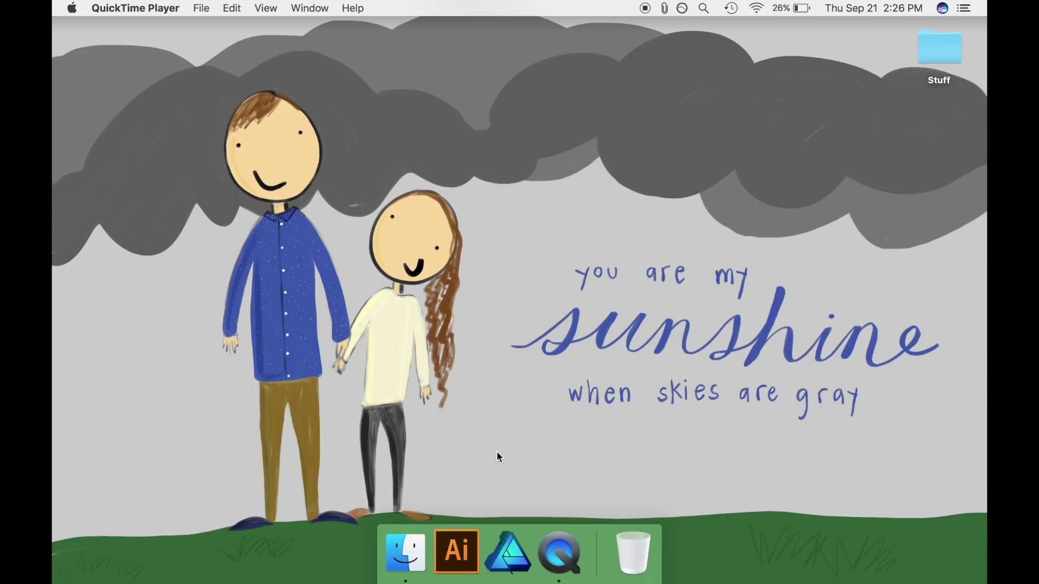
# Launch Illustrator and then Affinity Designer from the Dock to compare their start-up times
pyautogui.click(458, 549)
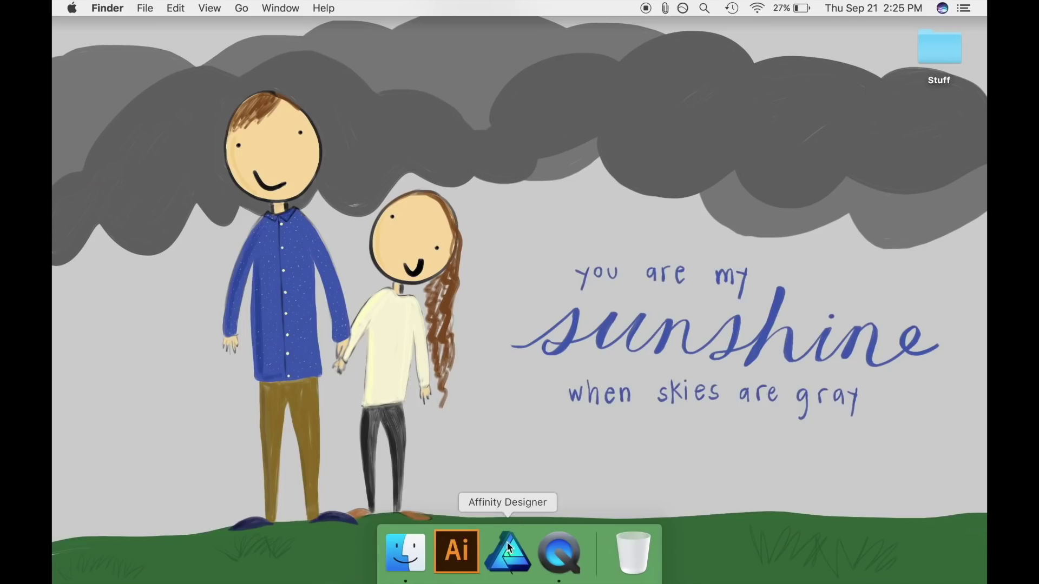
pyautogui.click(507, 554)
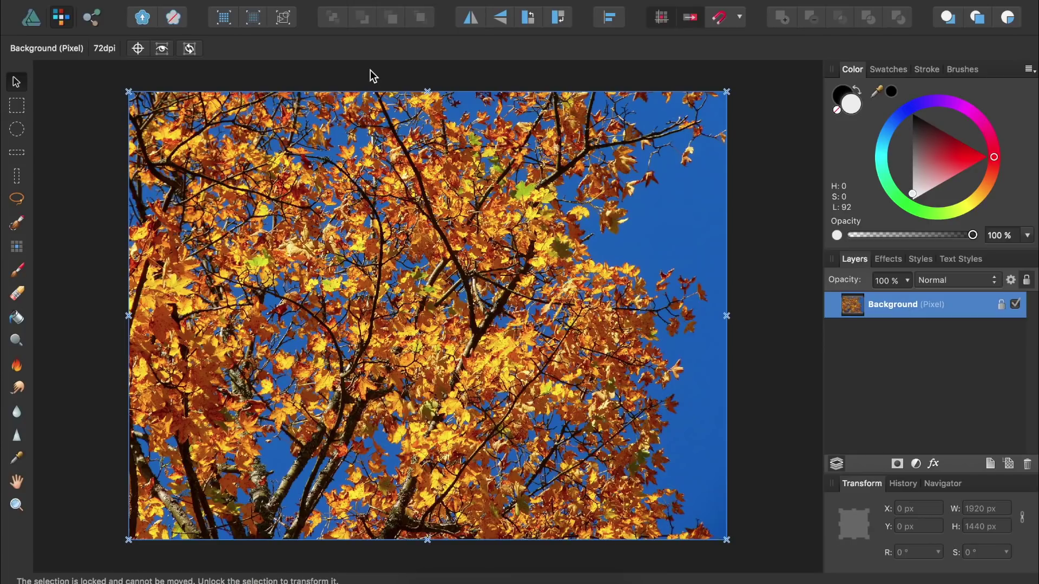
# Select the blue sky by sampled colour at tolerance 25 and mask it out
pyautogui.click(286, 1)
pyautogui.click(302, 116)
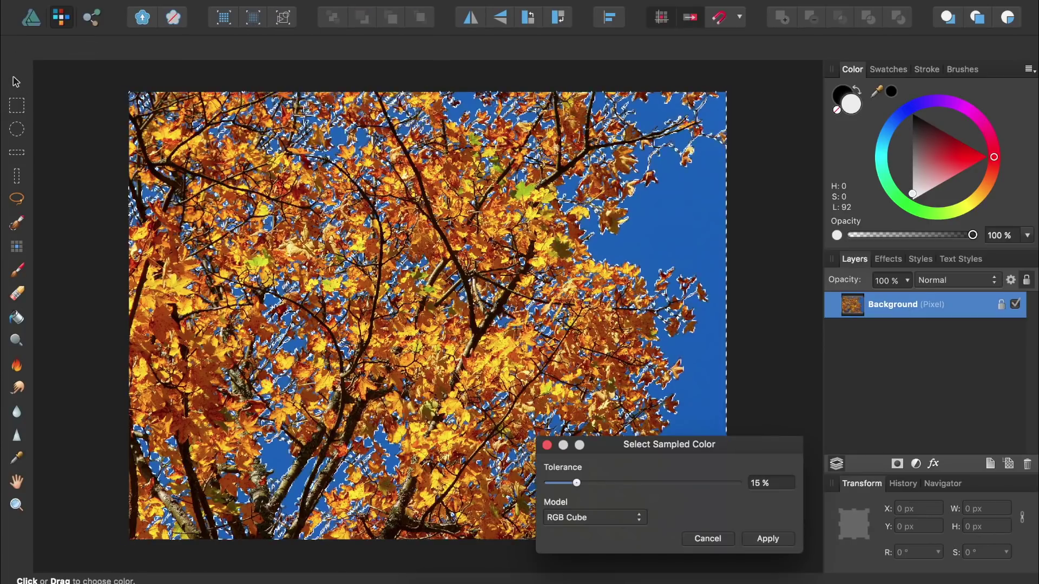
pyautogui.doubleClick(757, 483)
pyautogui.write('25')
pyautogui.click(767, 538)
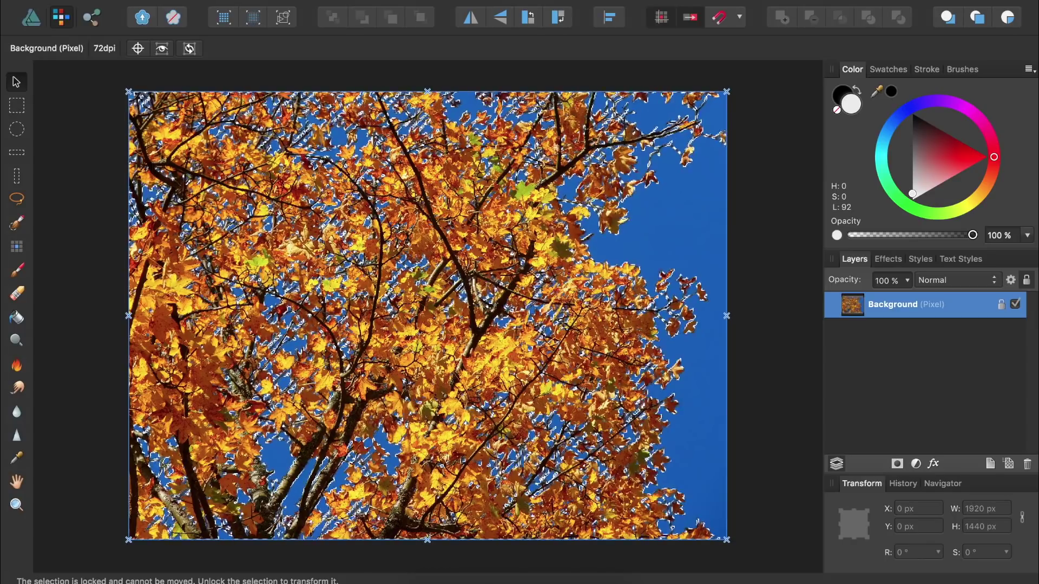
pyautogui.click(897, 465)
# Add a Curves adjustment and drag the Green channel's midpoint up-left to brighten the leaves
pyautogui.click(916, 464)
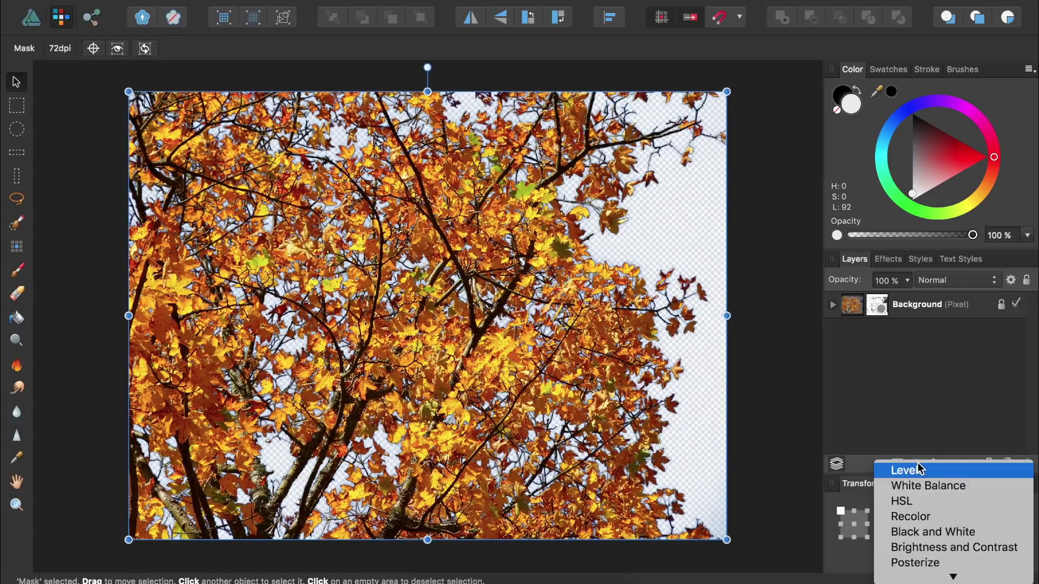
pyautogui.click(926, 517)
pyautogui.click(853, 336)
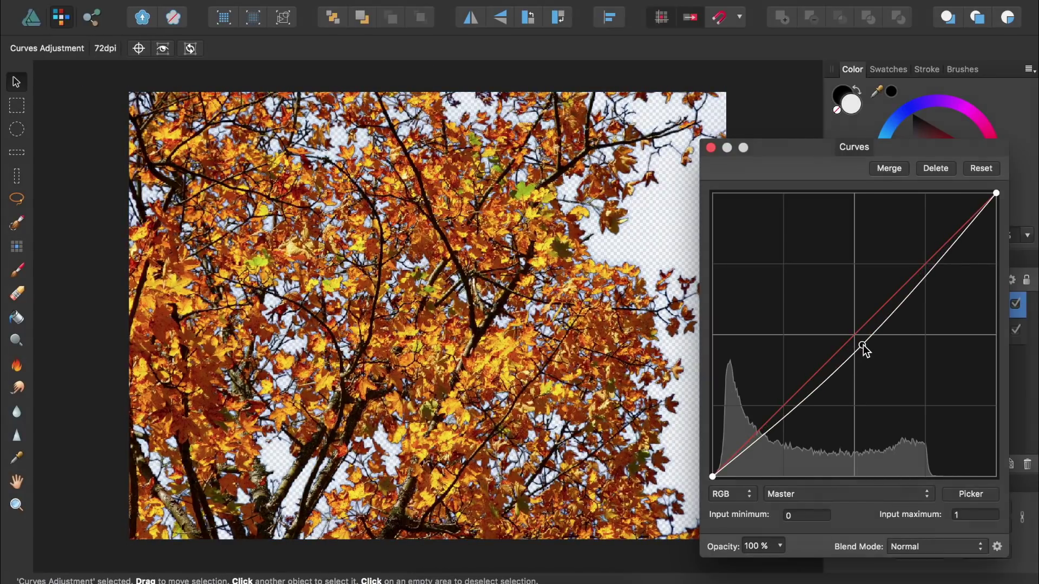
pyautogui.click(825, 494)
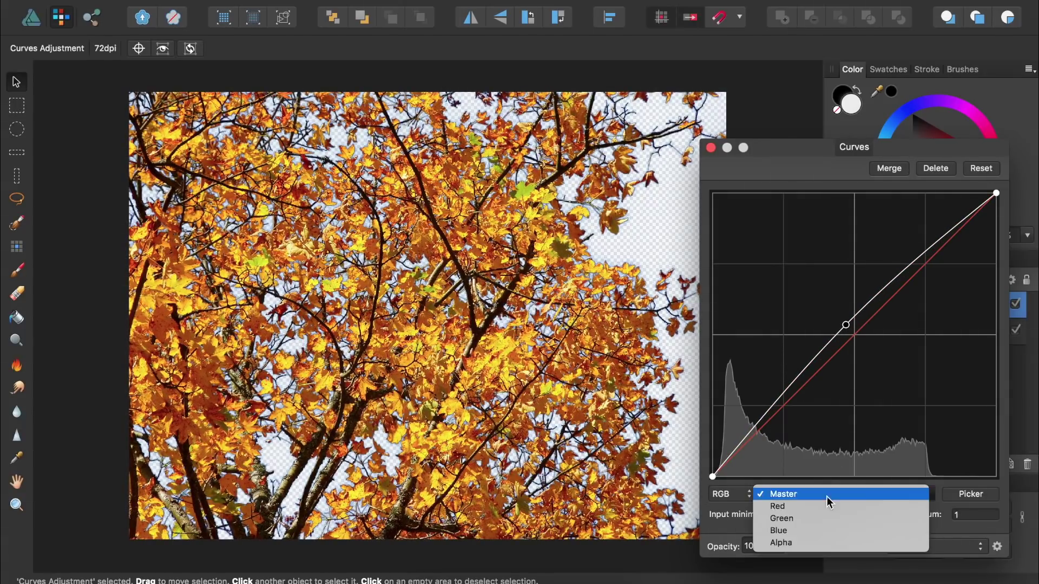
pyautogui.click(825, 514)
pyautogui.moveTo(856, 334)
pyautogui.mouseDown()
pyautogui.moveTo(863, 343)
pyautogui.moveTo(847, 325)
pyautogui.mouseUp()
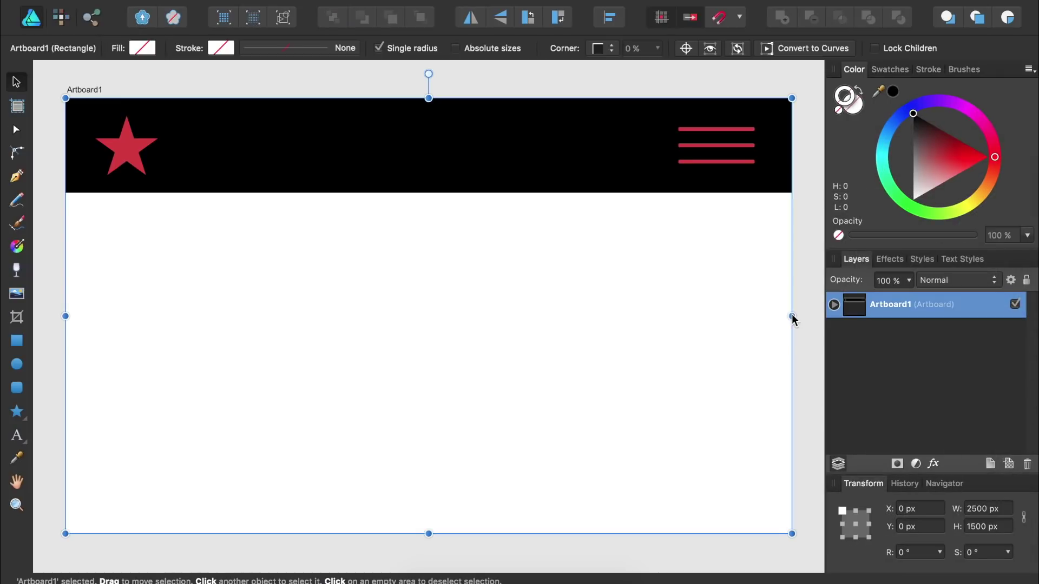
# Shrink the Affinity Designer artboard by pulling in its right, left and top edges
pyautogui.moveTo(792, 316)
pyautogui.mouseDown()
pyautogui.moveTo(371, 306)
pyautogui.moveTo(781, 329)
pyautogui.mouseUp()
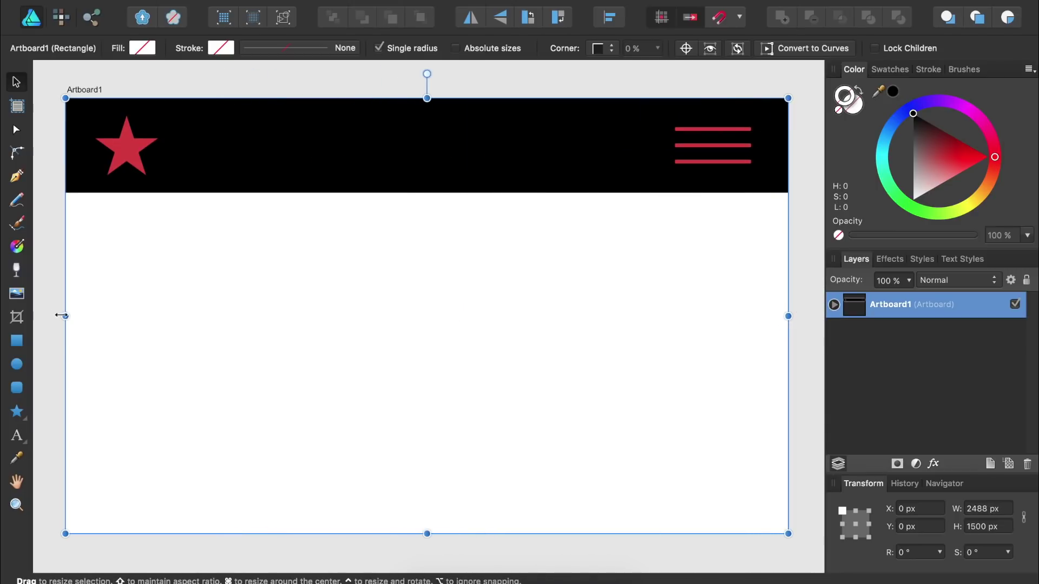
pyautogui.moveTo(63, 316); pyautogui.dragTo(117, 308)
pyautogui.moveTo(454, 98); pyautogui.dragTo(442, 267)
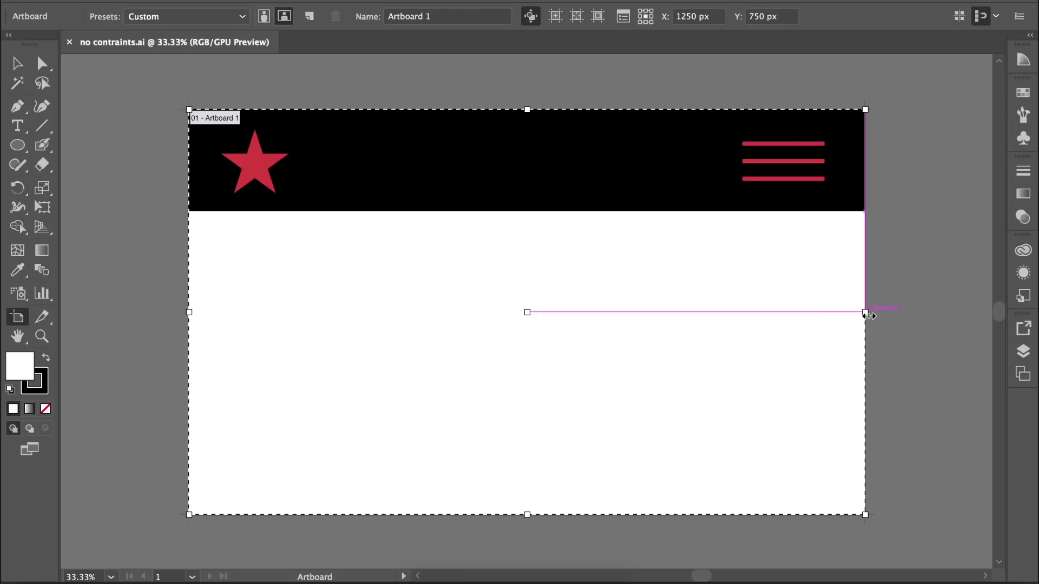
# Resize the same layout's artboard in Illustrator, narrowing the sides and lowering the top below the header
pyautogui.moveTo(865, 312); pyautogui.dragTo(509, 313)
pyautogui.moveTo(188, 312); pyautogui.dragTo(324, 312)
pyautogui.moveTo(509, 313); pyautogui.dragTo(709, 312)
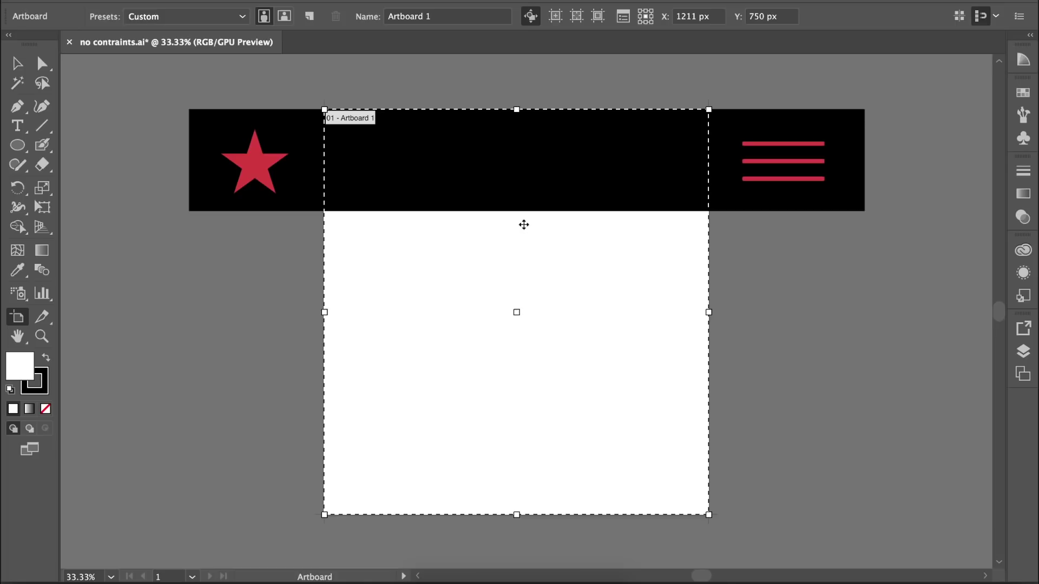
pyautogui.moveTo(516, 109); pyautogui.dragTo(514, 367)
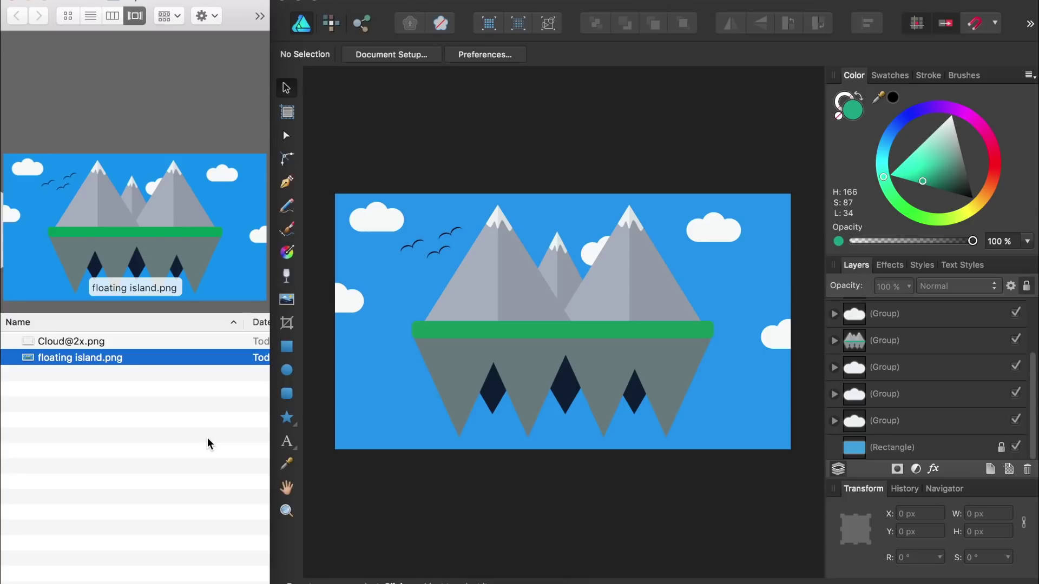
# Preview the cloud and floating island PNGs in Finder, then make the background rectangle purple
pyautogui.click(121, 346)
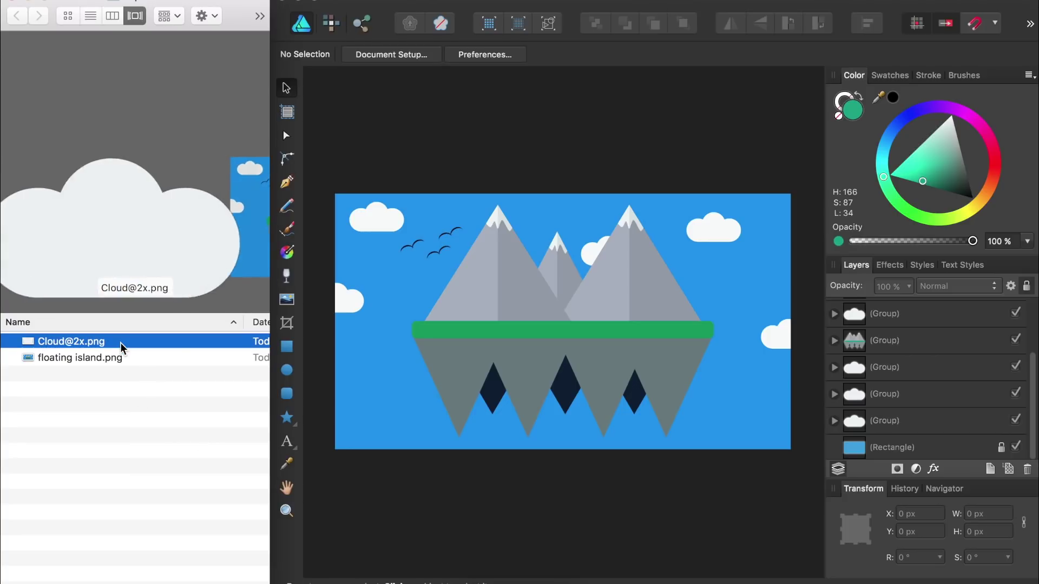
pyautogui.click(121, 359)
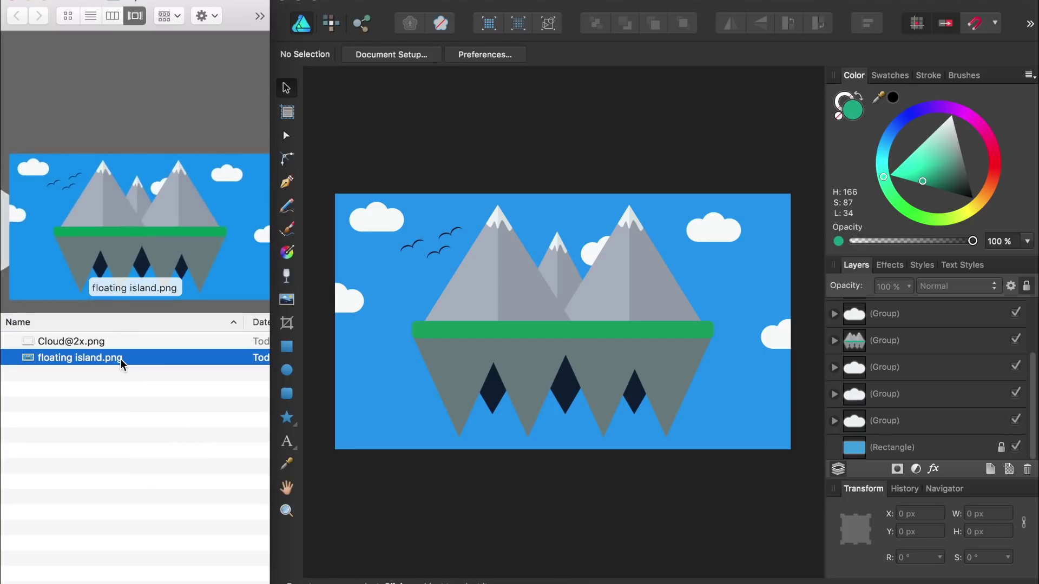
pyautogui.click(420, 463)
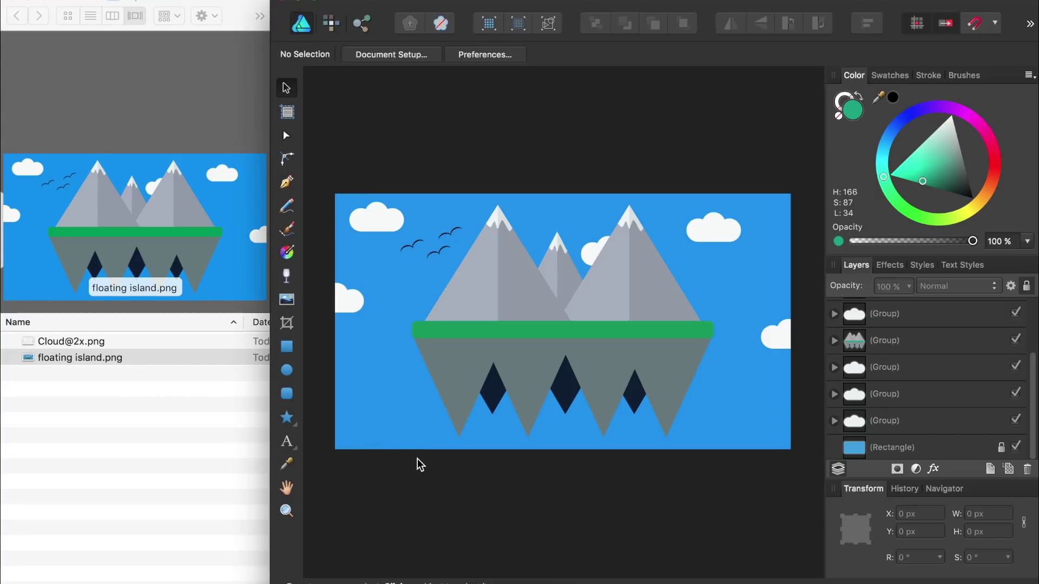
pyautogui.click(873, 449)
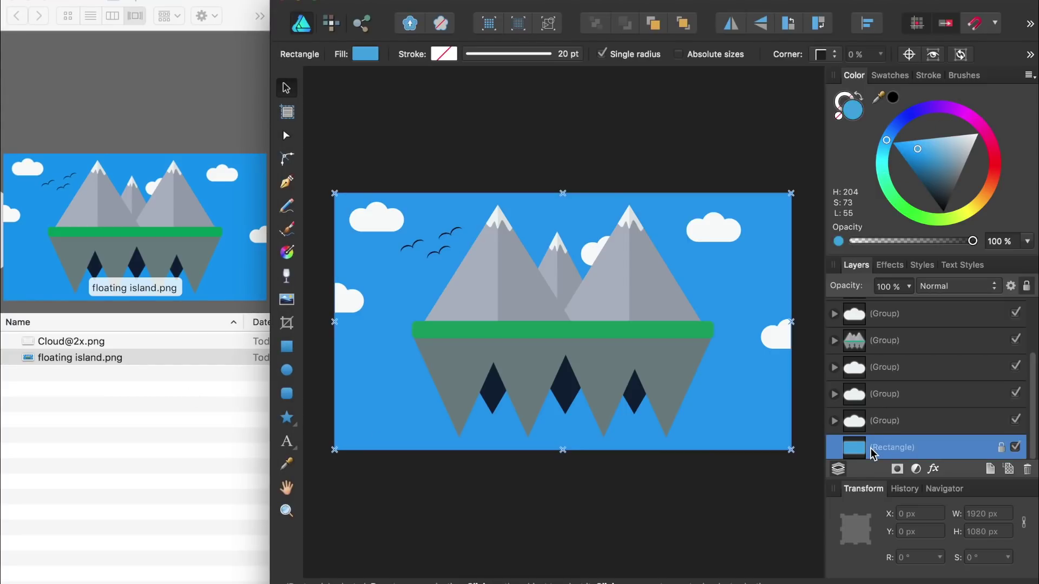
pyautogui.click(955, 111)
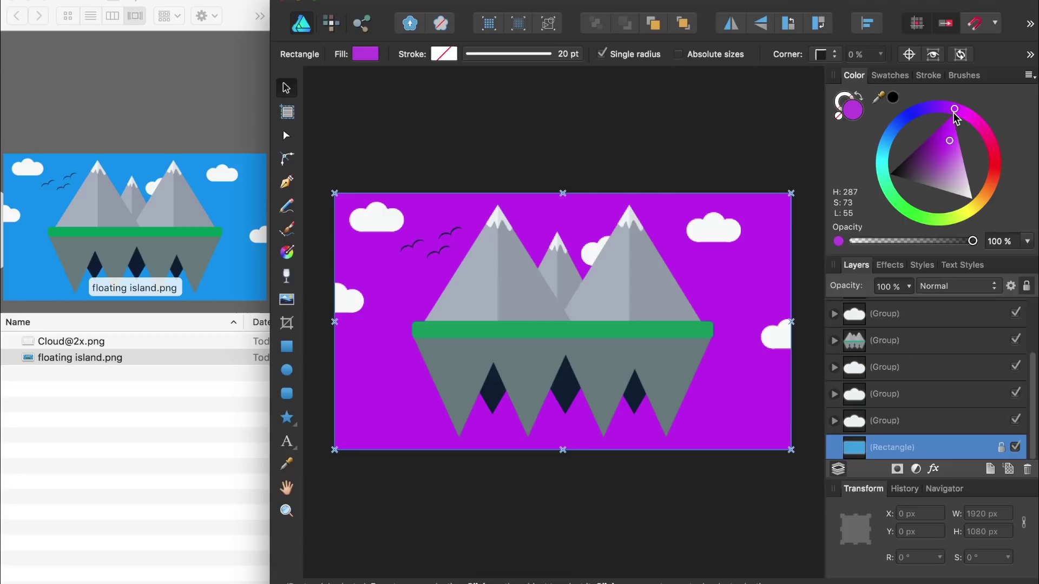
# Turn the top-right cloud group green and check the updated export previews in Finder
pyautogui.click(901, 371)
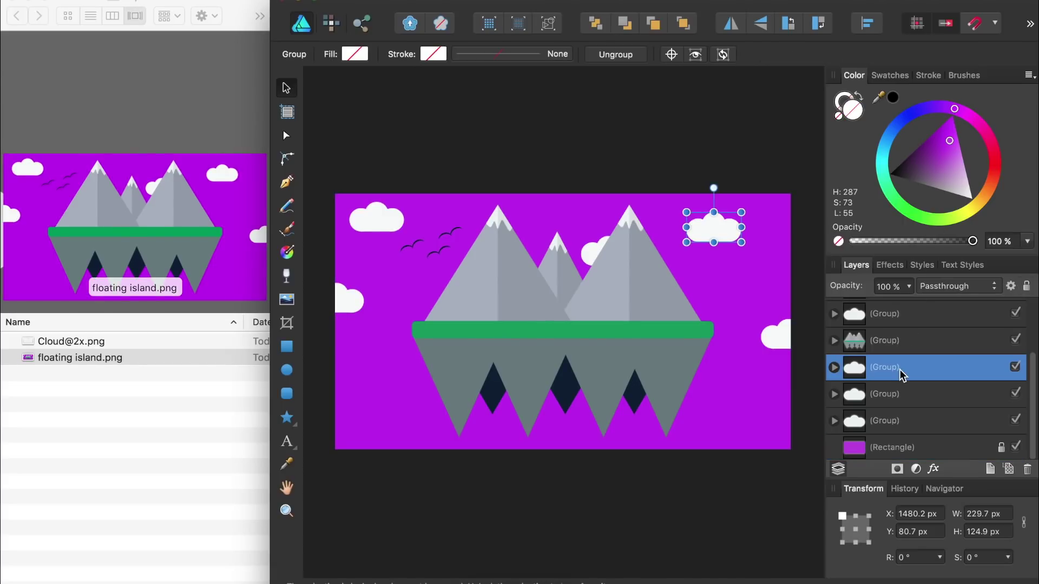
pyautogui.click(913, 215)
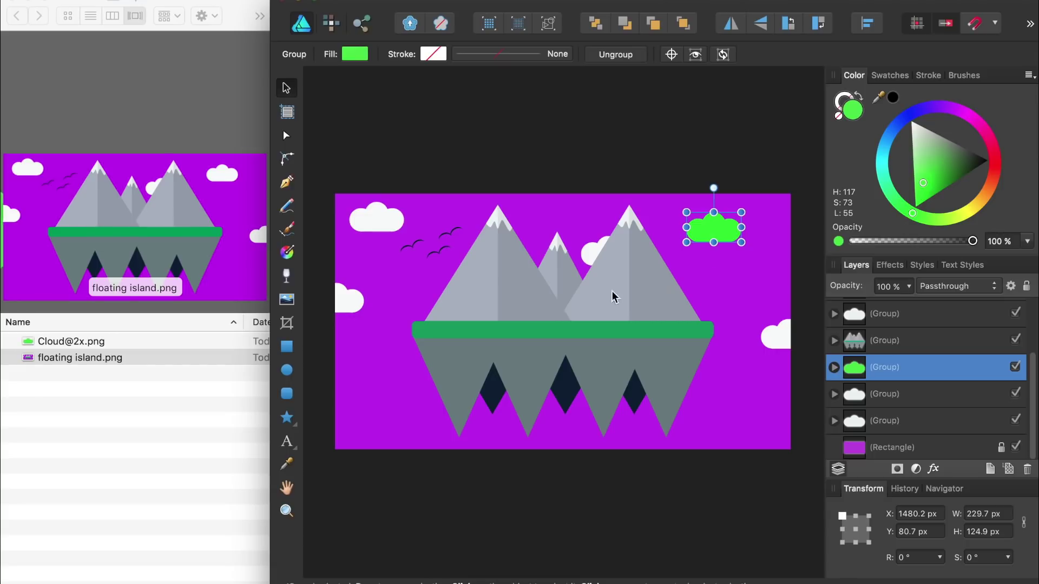
pyautogui.click(179, 346)
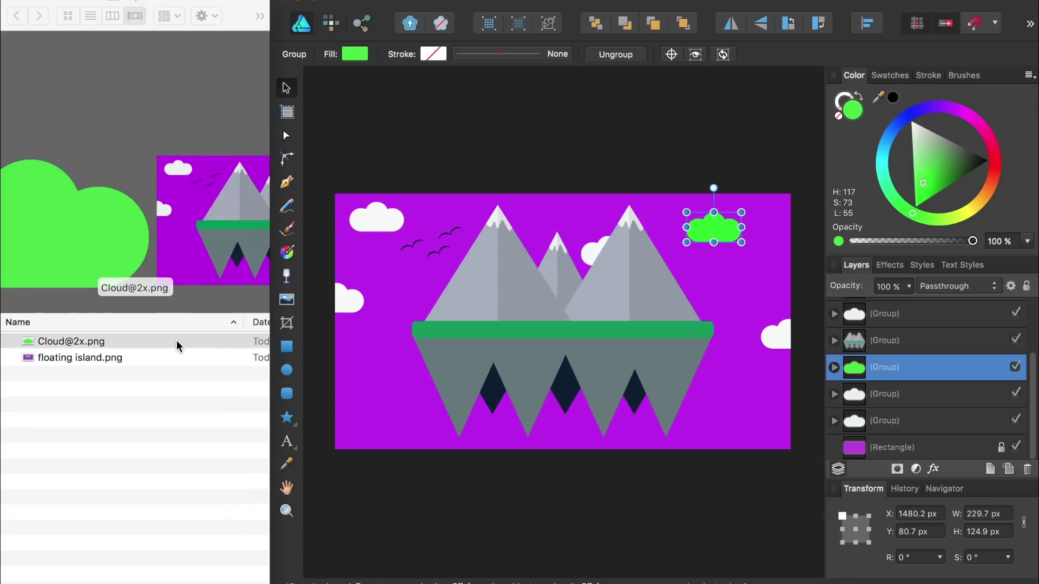
pyautogui.click(178, 359)
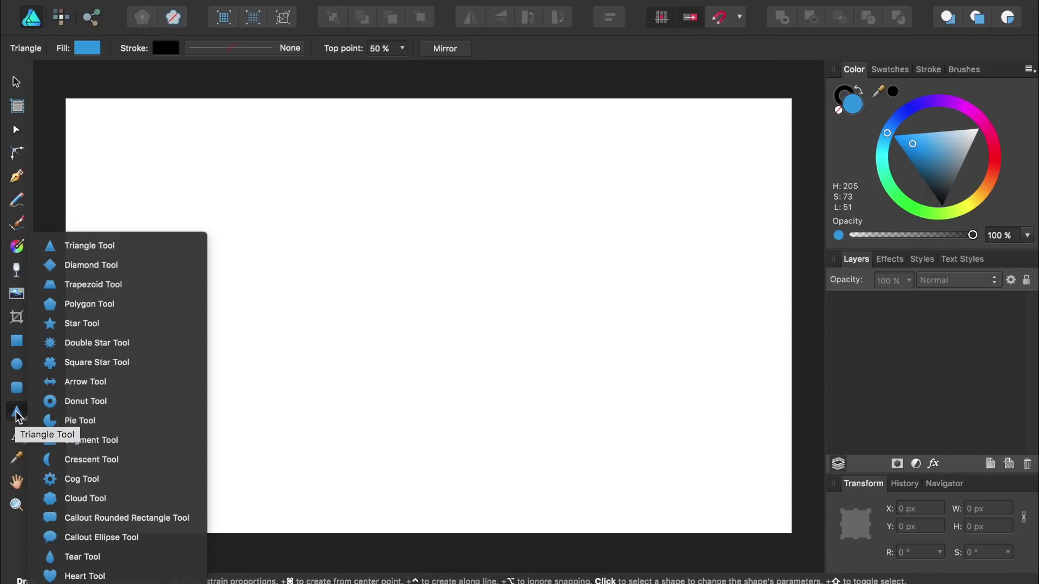
# Draw a star, a thin crescent and a 3-tooth cog across the top of the page
pyautogui.click(82, 323)
pyautogui.moveTo(116, 135); pyautogui.dragTo(232, 252)
pyautogui.click(16, 417)
pyautogui.click(91, 459)
pyautogui.moveTo(320, 141); pyautogui.dragTo(439, 261)
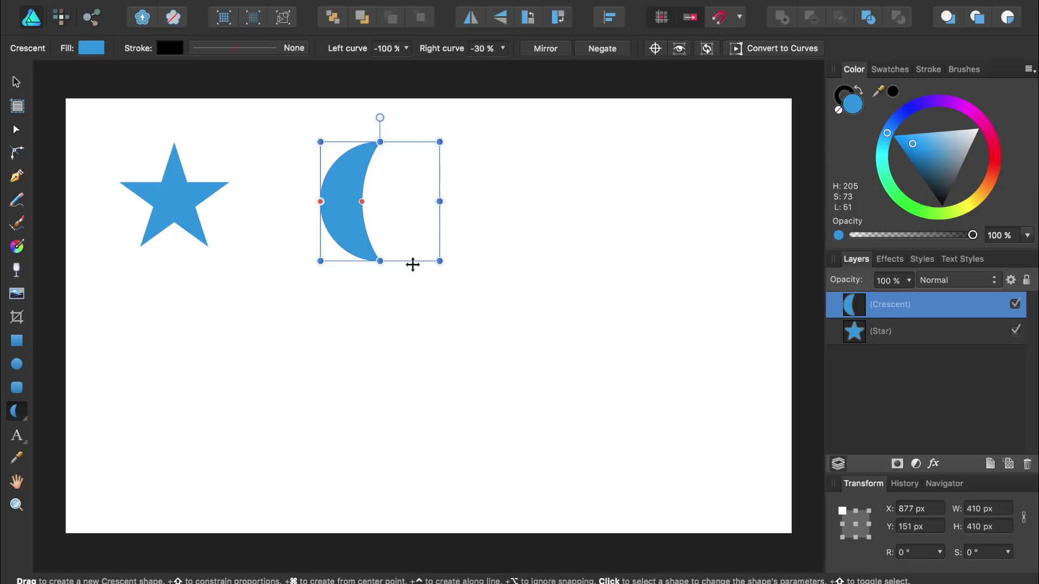
pyautogui.moveTo(362, 201); pyautogui.dragTo(331, 201)
pyautogui.click(16, 411)
pyautogui.click(91, 482)
pyautogui.moveTo(519, 139); pyautogui.dragTo(657, 277)
pyautogui.moveTo(589, 142); pyautogui.dragTo(318, 62)
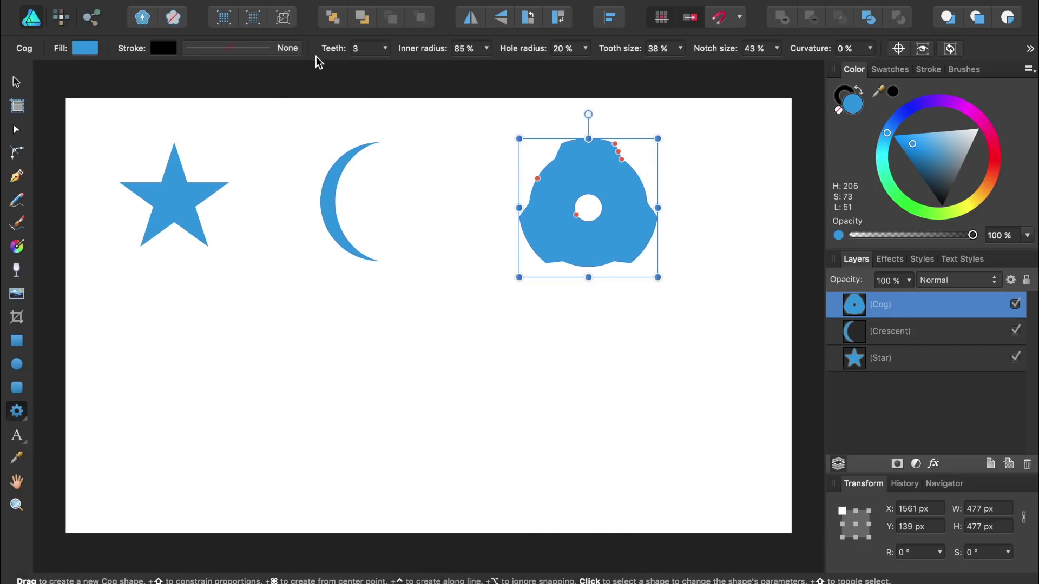
# Draw a speech bubble, teardrop and heart along the bottom, then show the History panel
pyautogui.click(16, 412)
pyautogui.click(91, 539)
pyautogui.moveTo(151, 330)
pyautogui.mouseDown()
pyautogui.moveTo(239, 455)
pyautogui.moveTo(299, 479)
pyautogui.mouseUp()
pyautogui.click(16, 411)
pyautogui.click(89, 552)
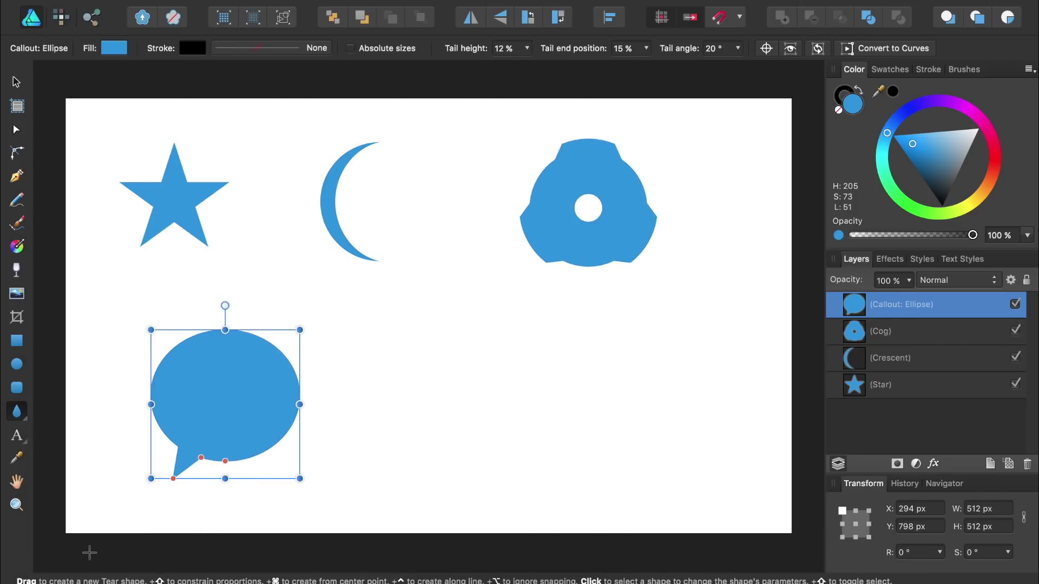
pyautogui.moveTo(370, 317); pyautogui.dragTo(432, 463)
pyautogui.click(16, 412)
pyautogui.click(90, 566)
pyautogui.moveTo(530, 324); pyautogui.dragTo(693, 479)
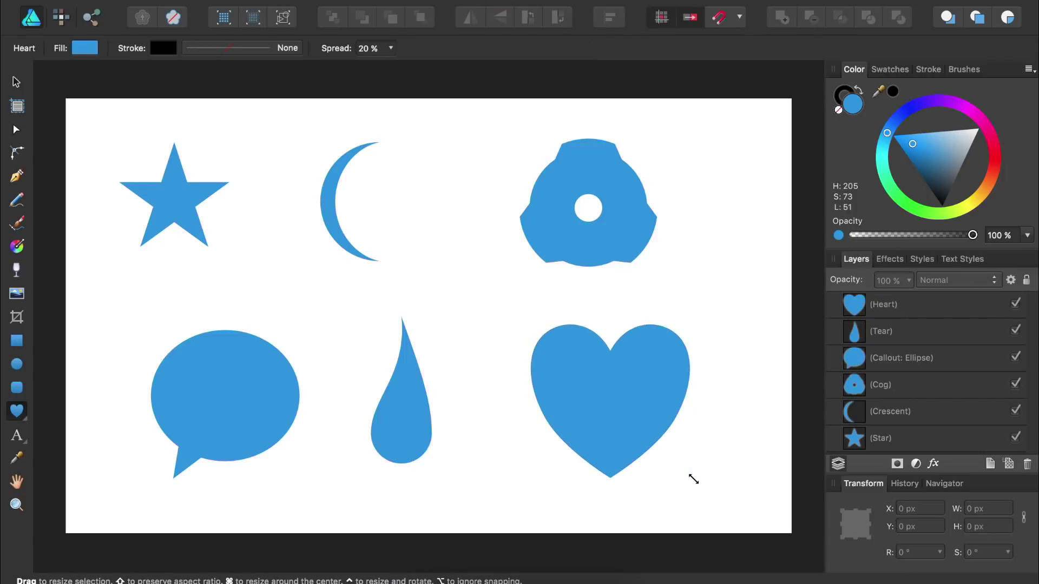
pyautogui.click(906, 483)
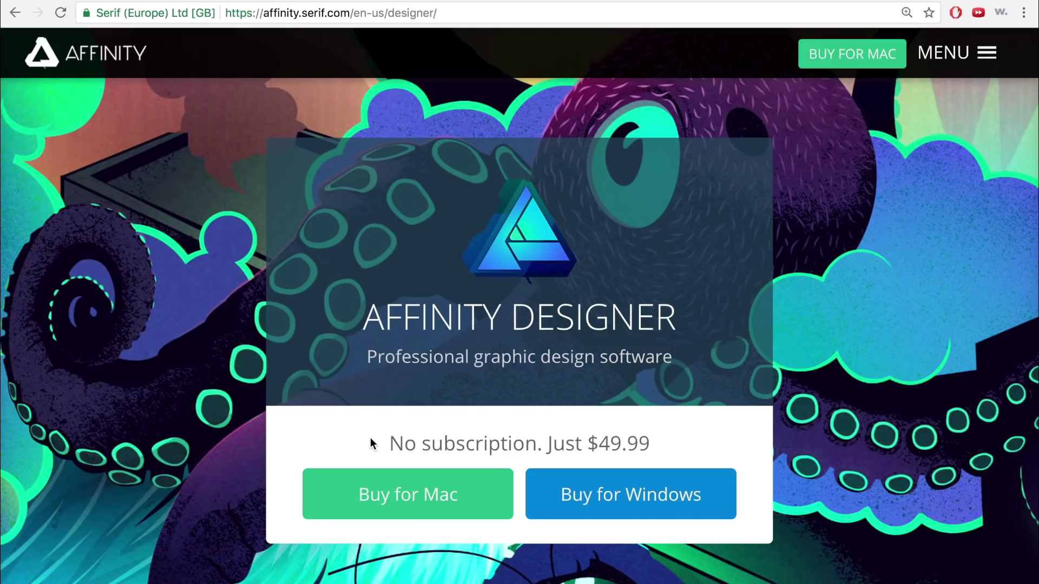
# Highlight the 'No subscription. Just $49.99' line on the Affinity Designer page, then clear it
pyautogui.moveTo(386, 443); pyautogui.dragTo(651, 444)
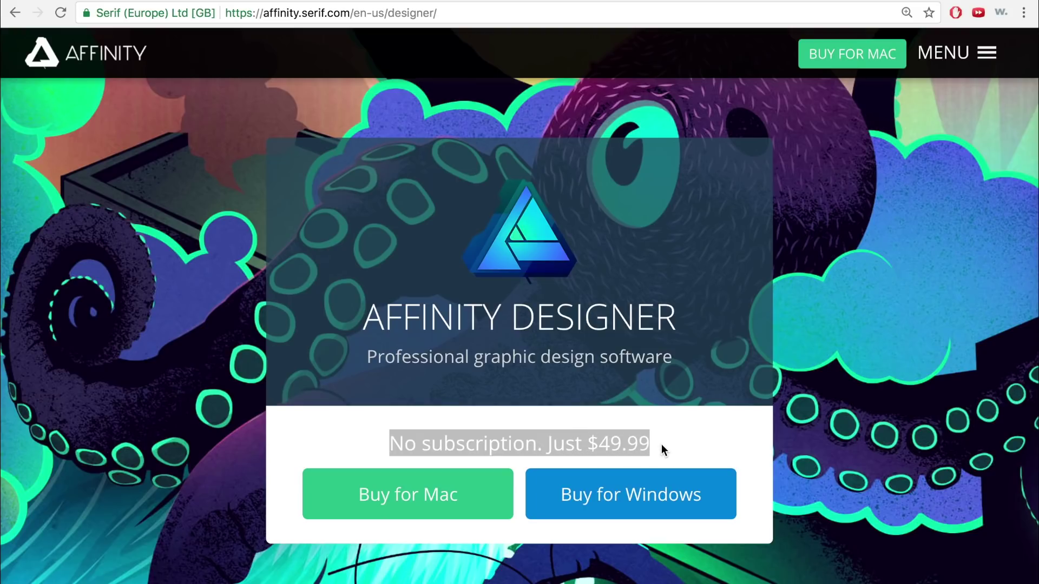
pyautogui.click(661, 444)
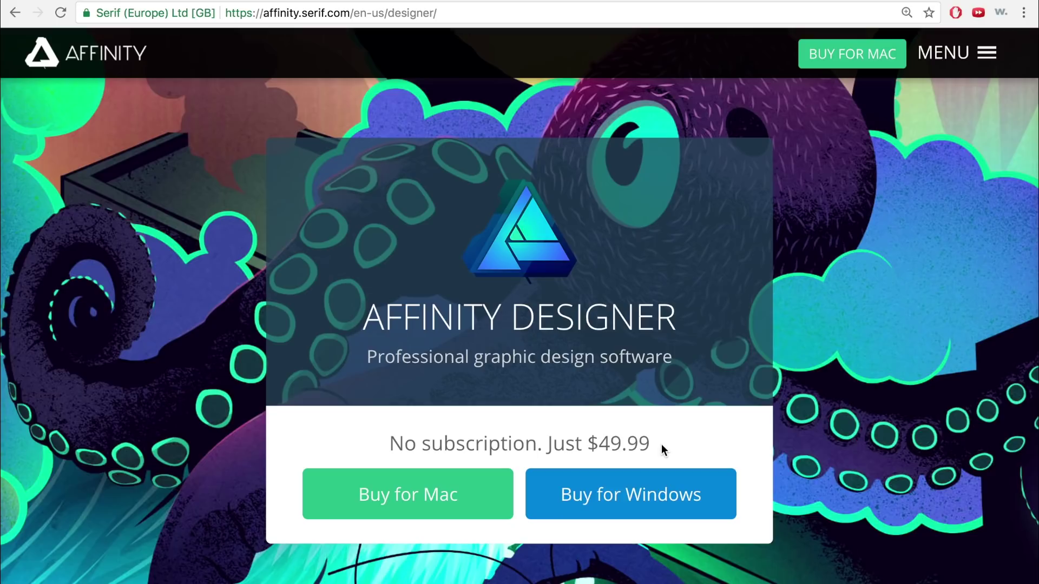